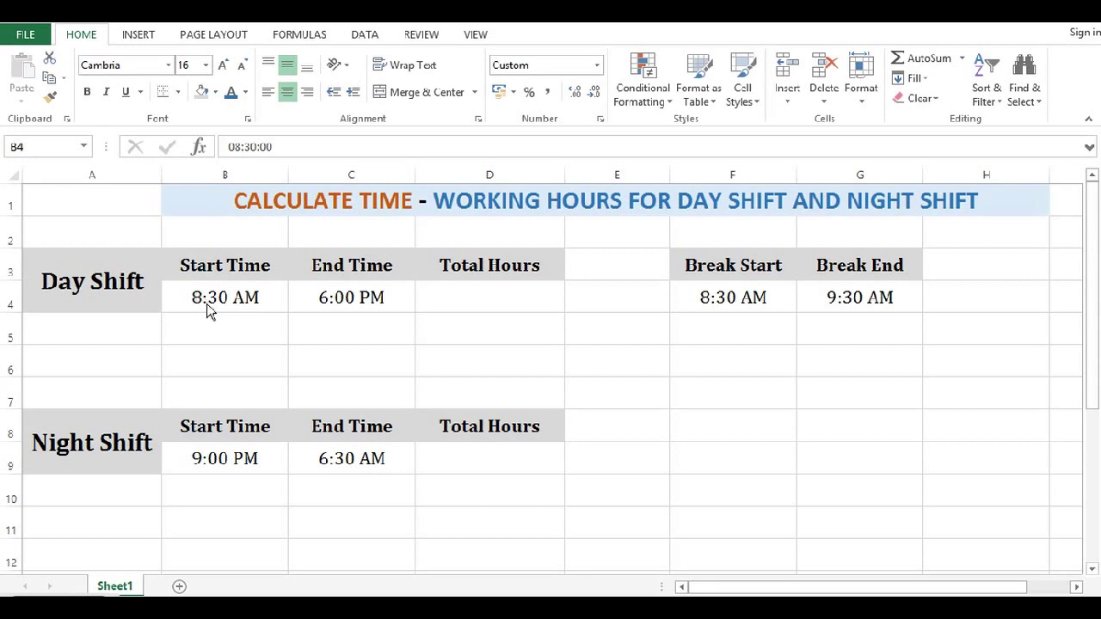
Check the day-shift start and end times in B4 and C4, then reselect B4.
left_click(249, 301)
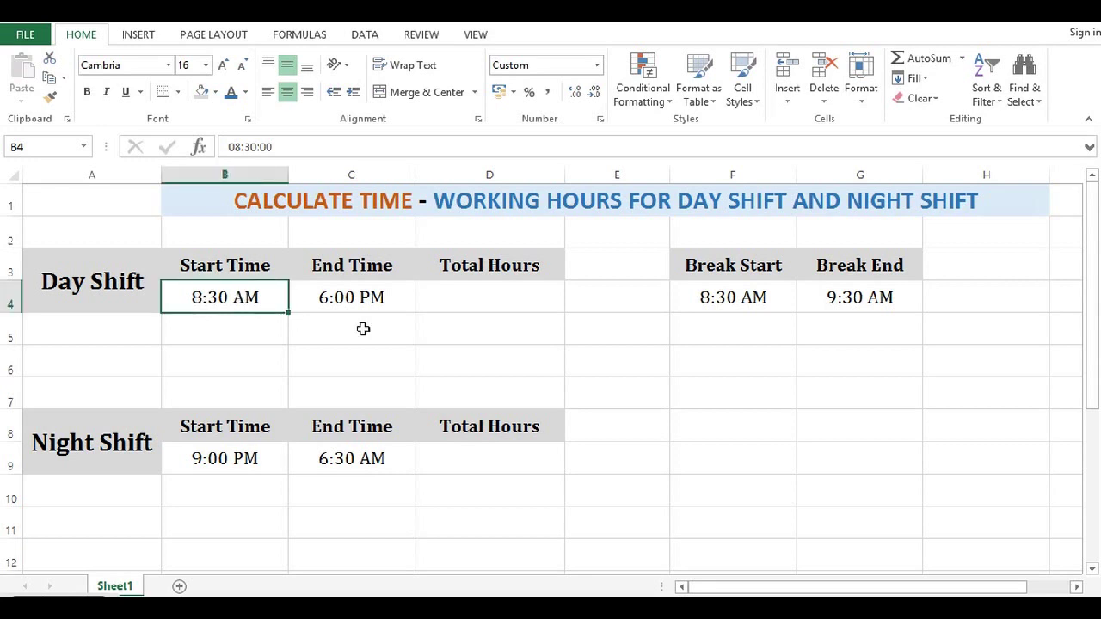
left_click(367, 298)
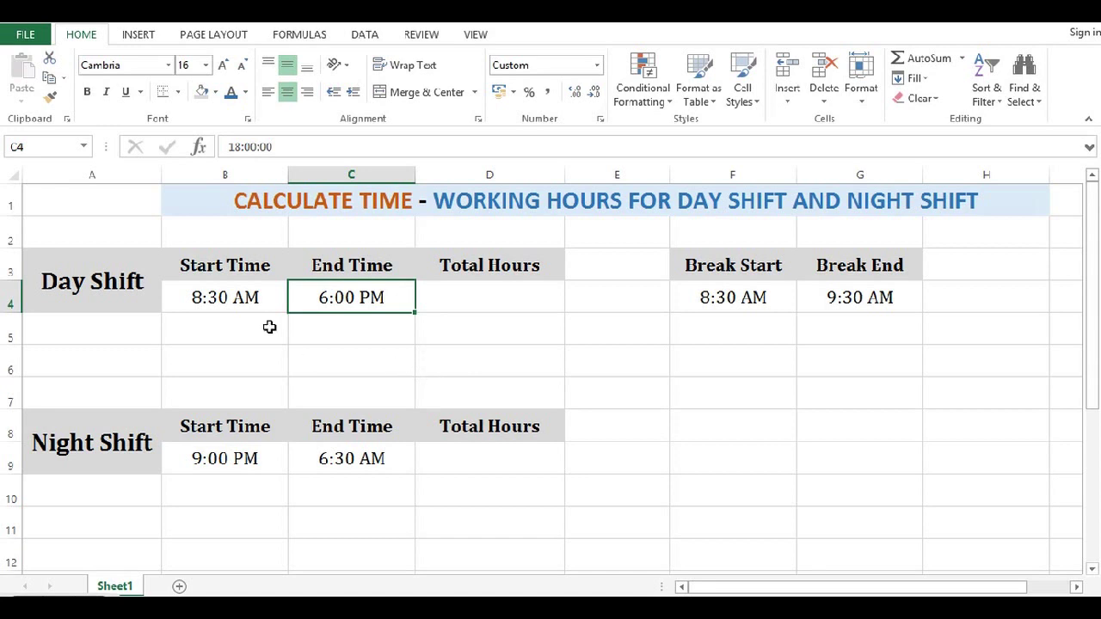
left_click(240, 298)
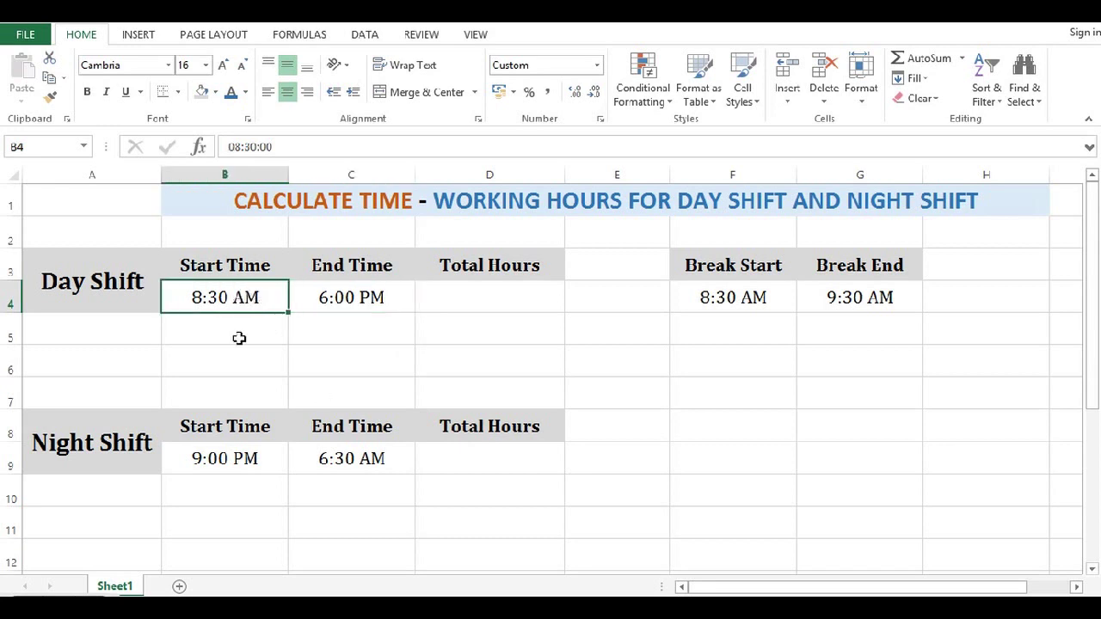
right_click(256, 294)
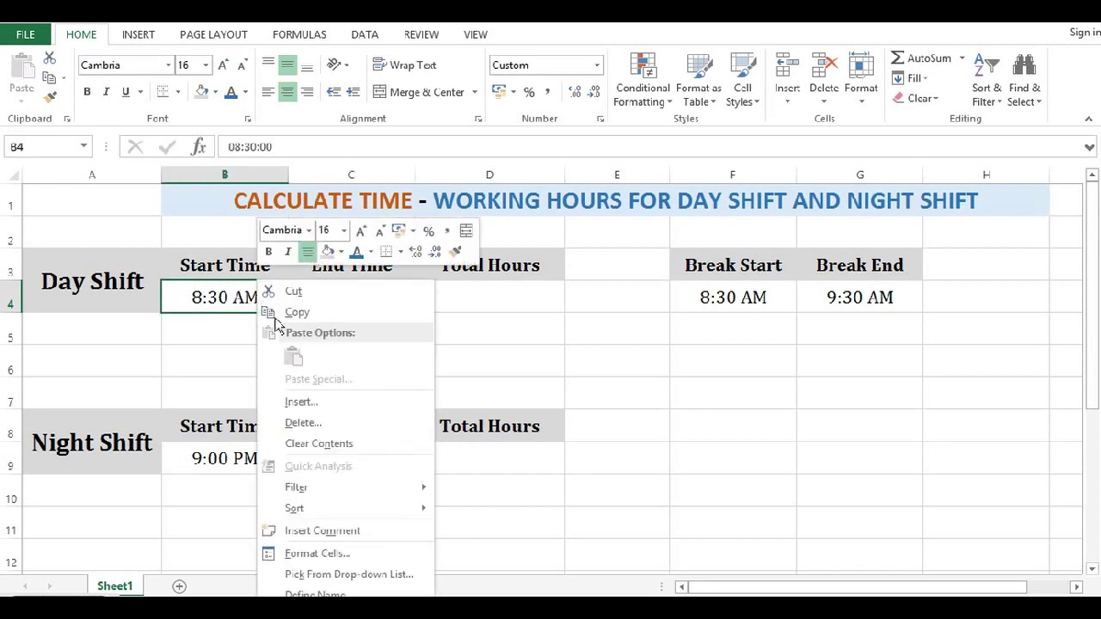
left_click(317, 554)
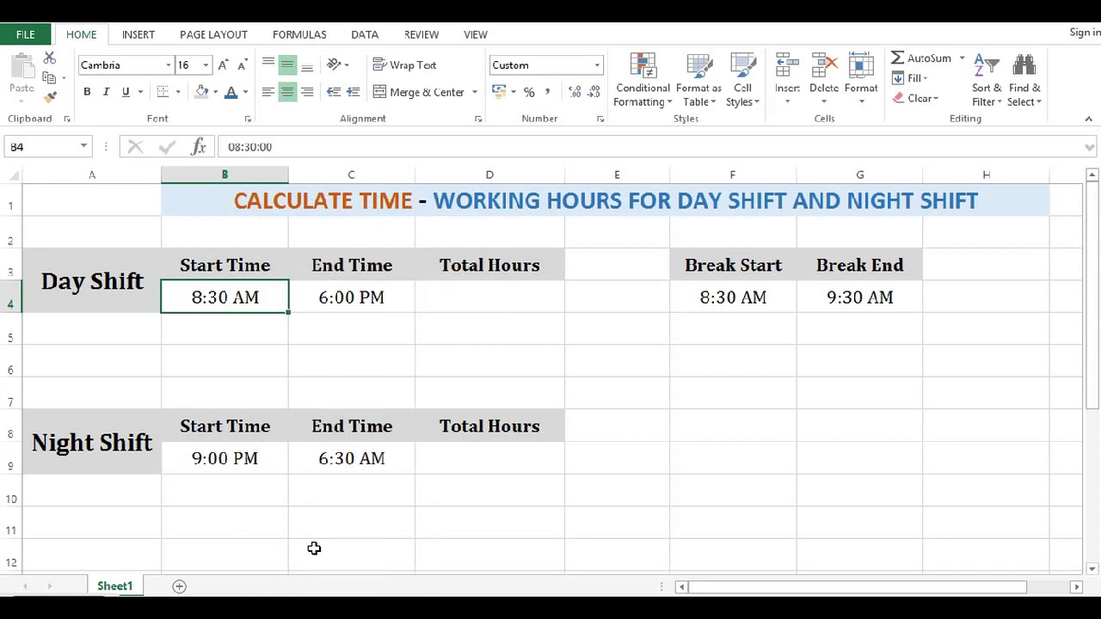
left_click_drag(314, 245, 626, 109)
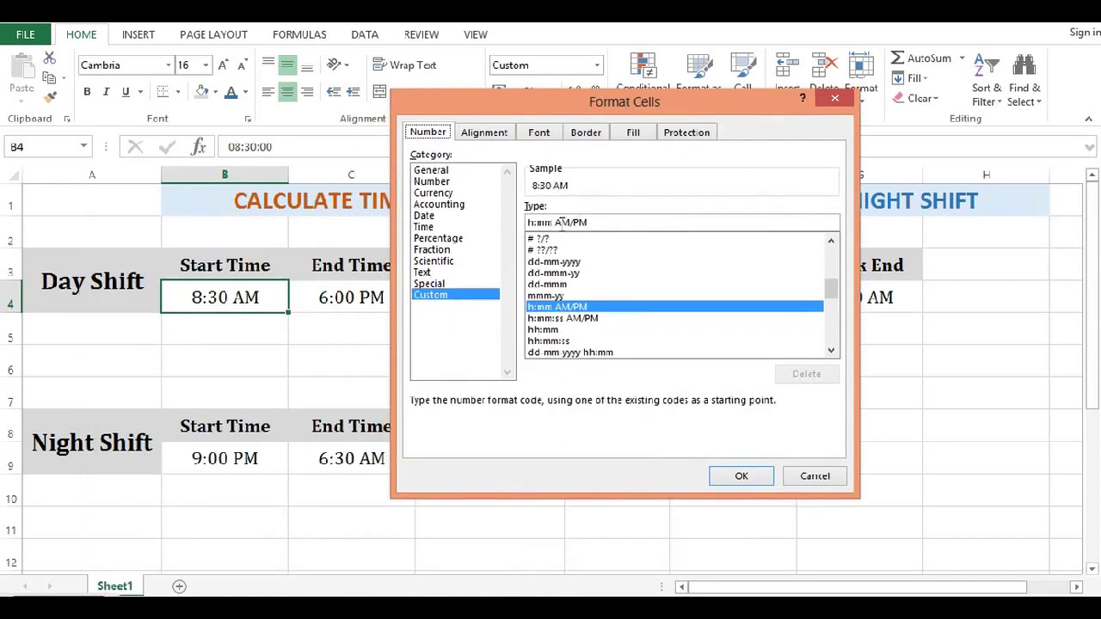
left_click(437, 182)
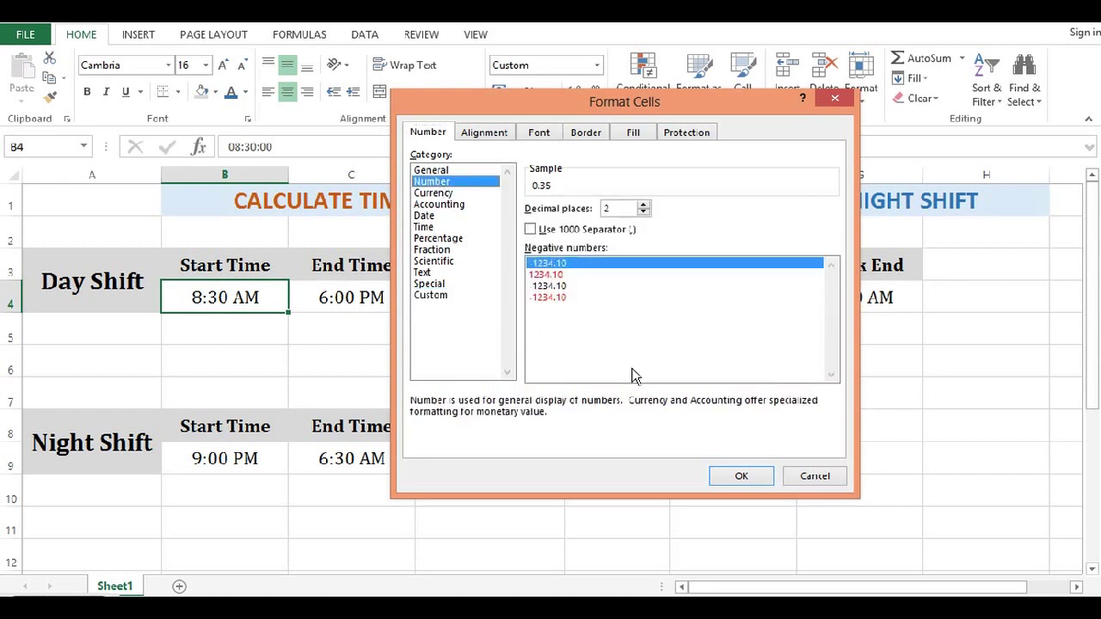
left_click(741, 477)
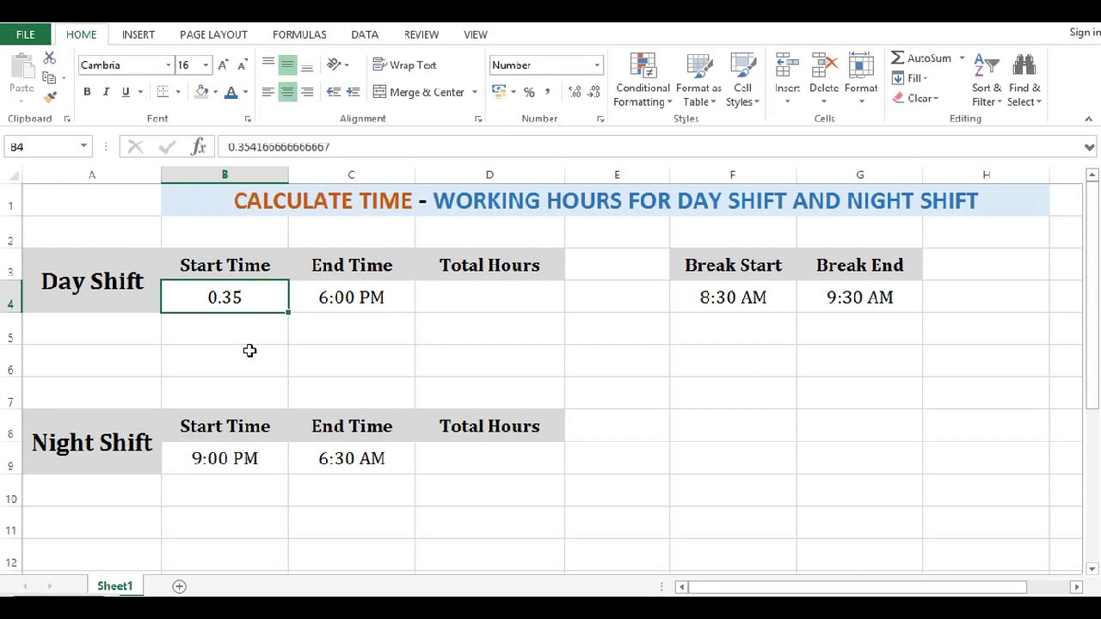
key("ctrl+z")
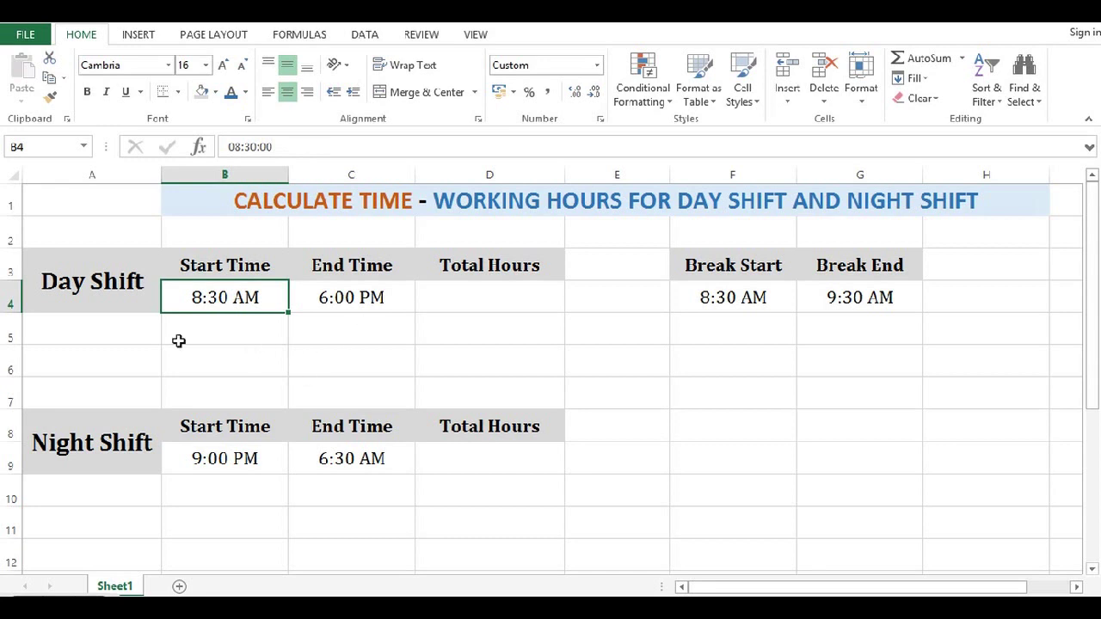
Enter =C4-B4 in D4 to subtract the day-shift start from the end time.
left_click(489, 313)
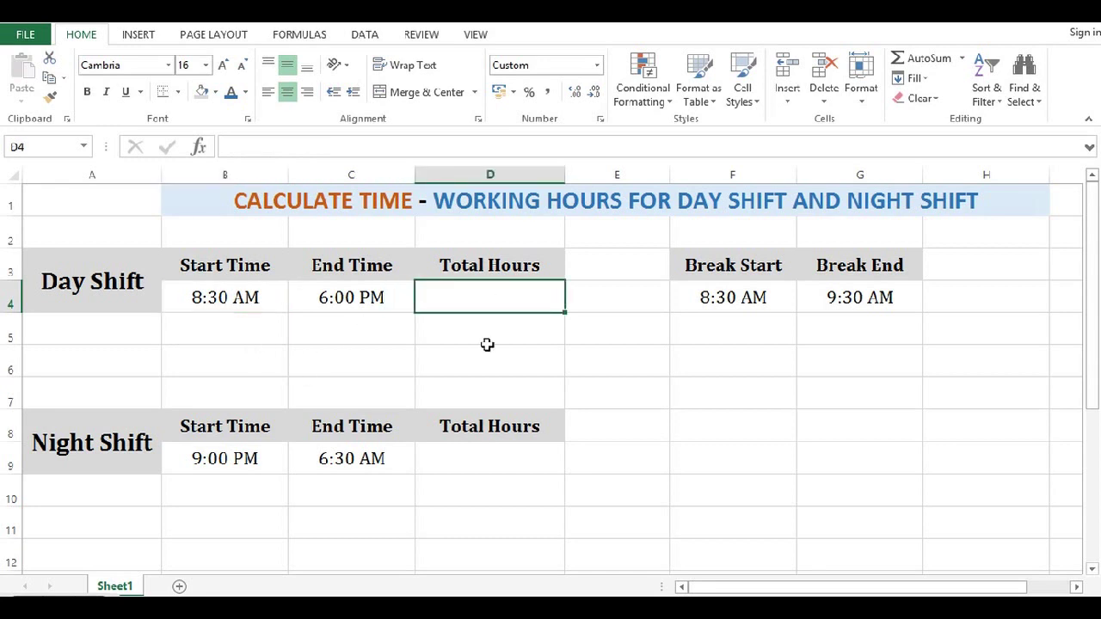
type("=")
left_click(360, 297)
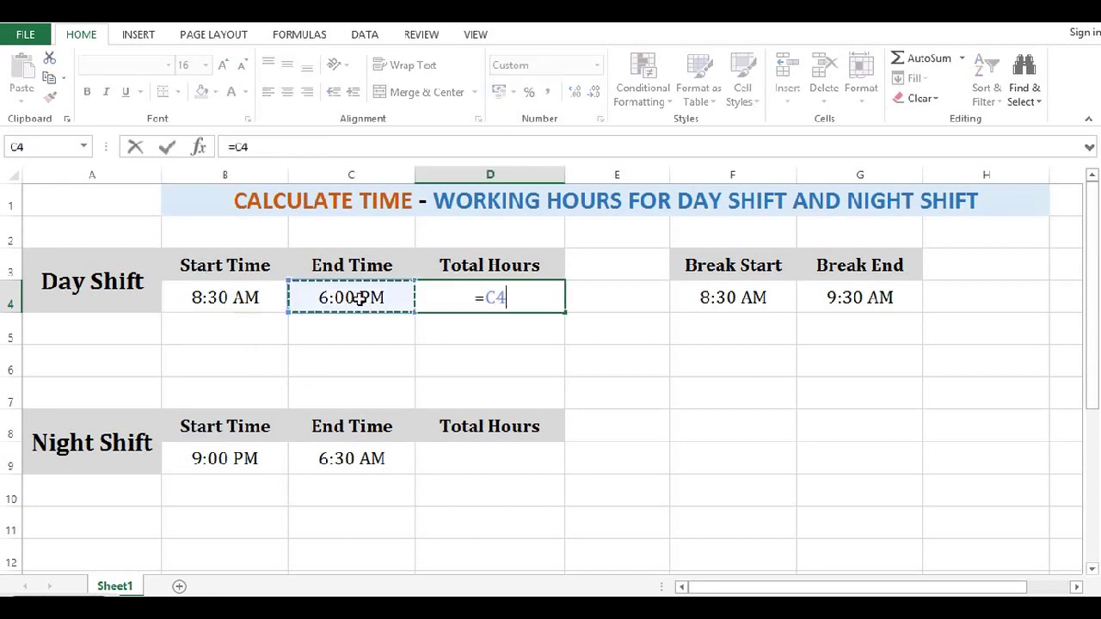
type("-")
left_click(205, 301)
key("Return")
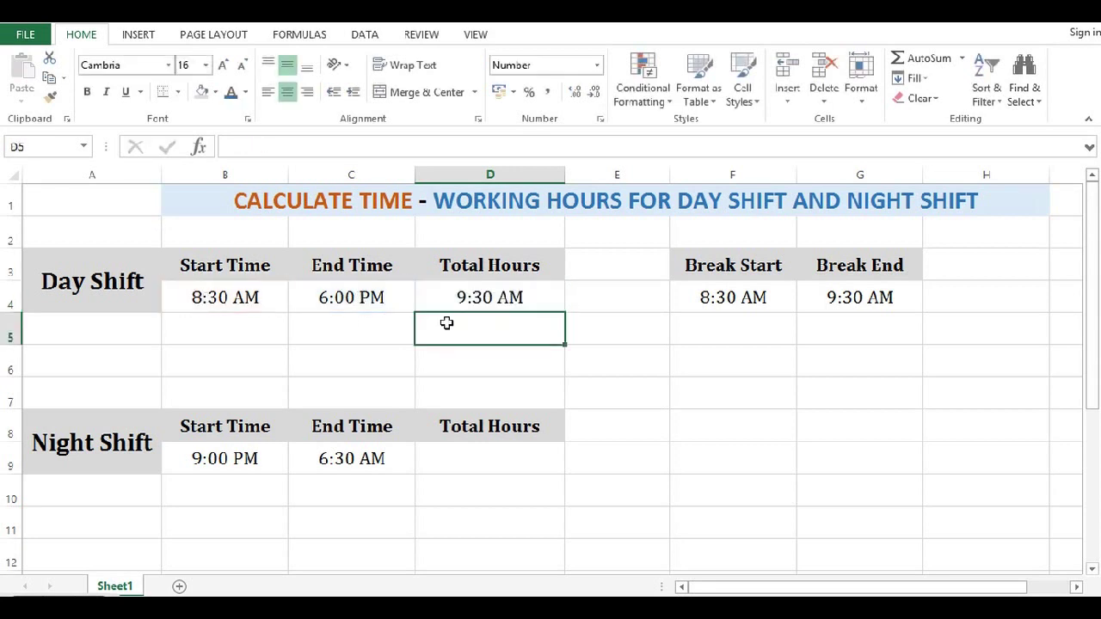
left_click(479, 298)
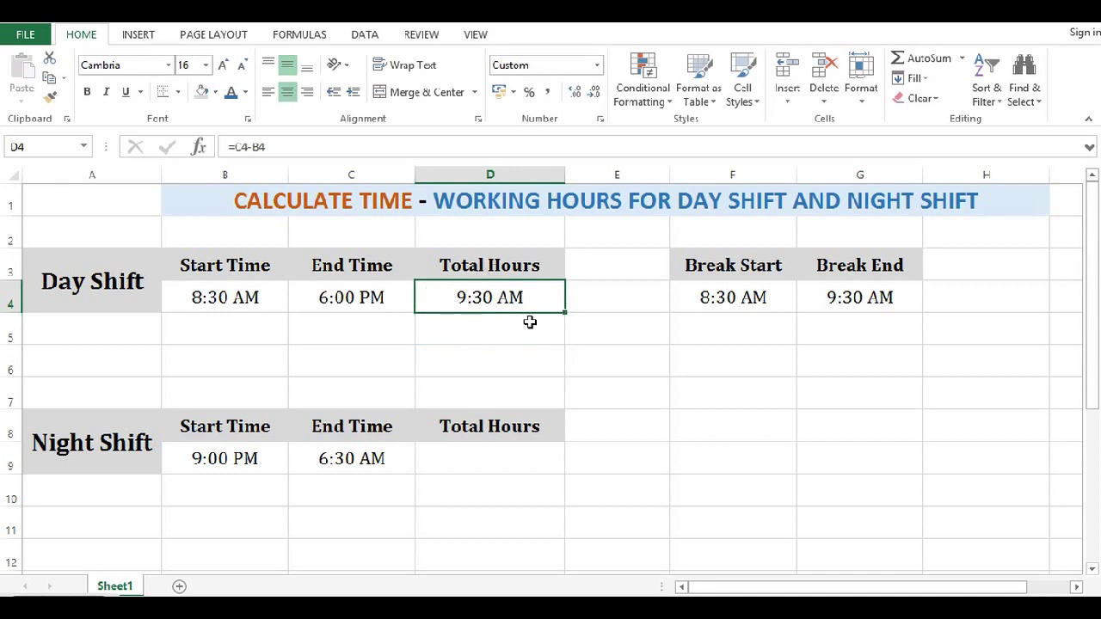
Format D4 with the Number category so it previews as 0.40.
right_click(501, 296)
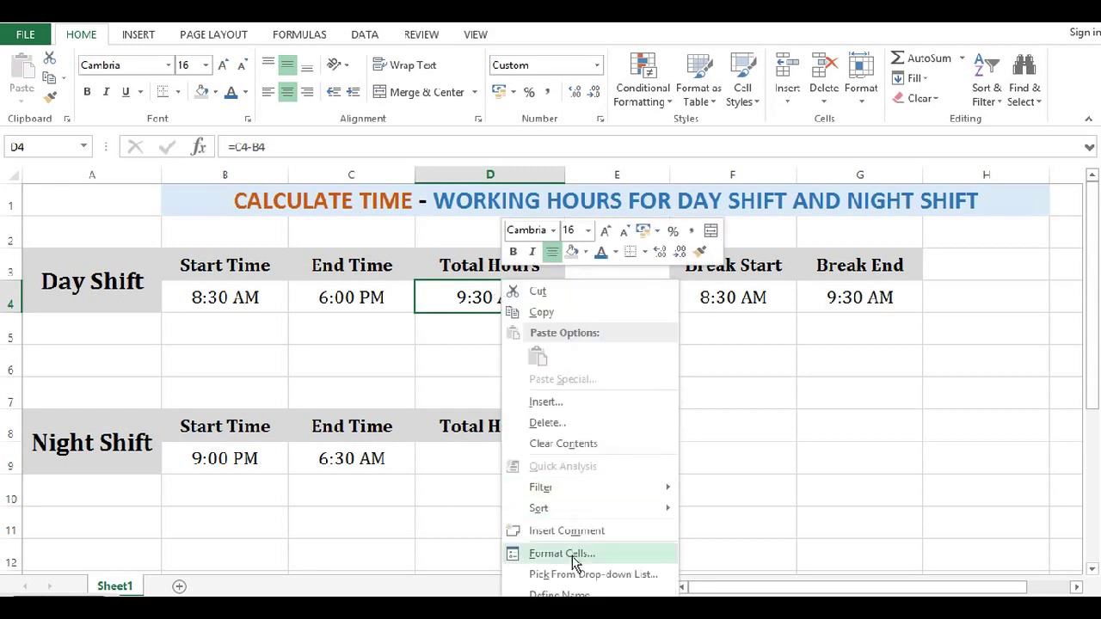
left_click(574, 554)
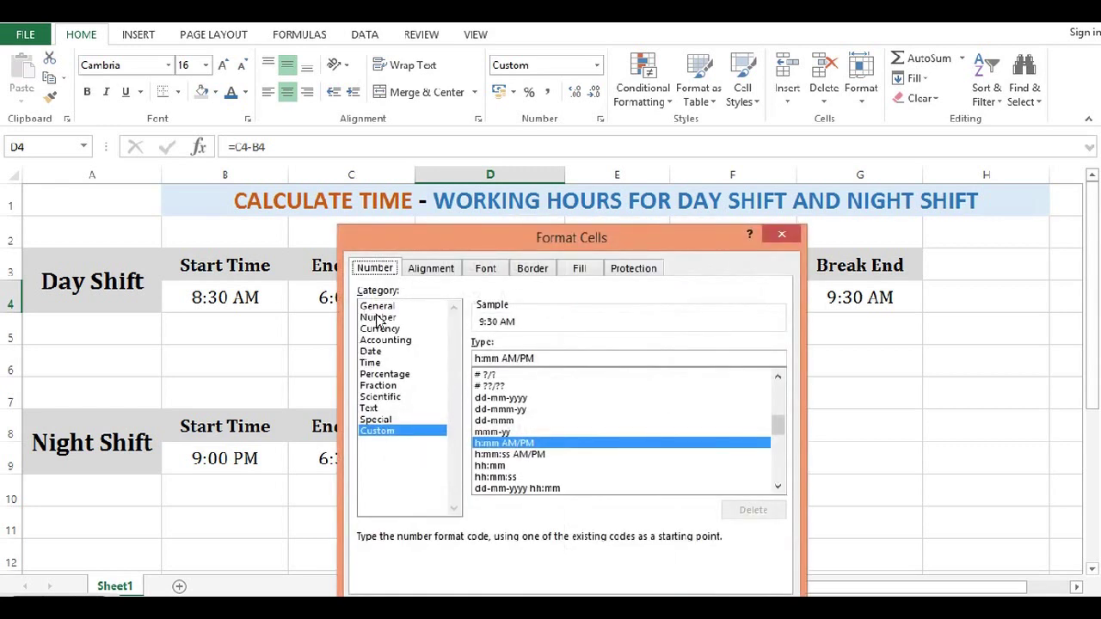
left_click(378, 318)
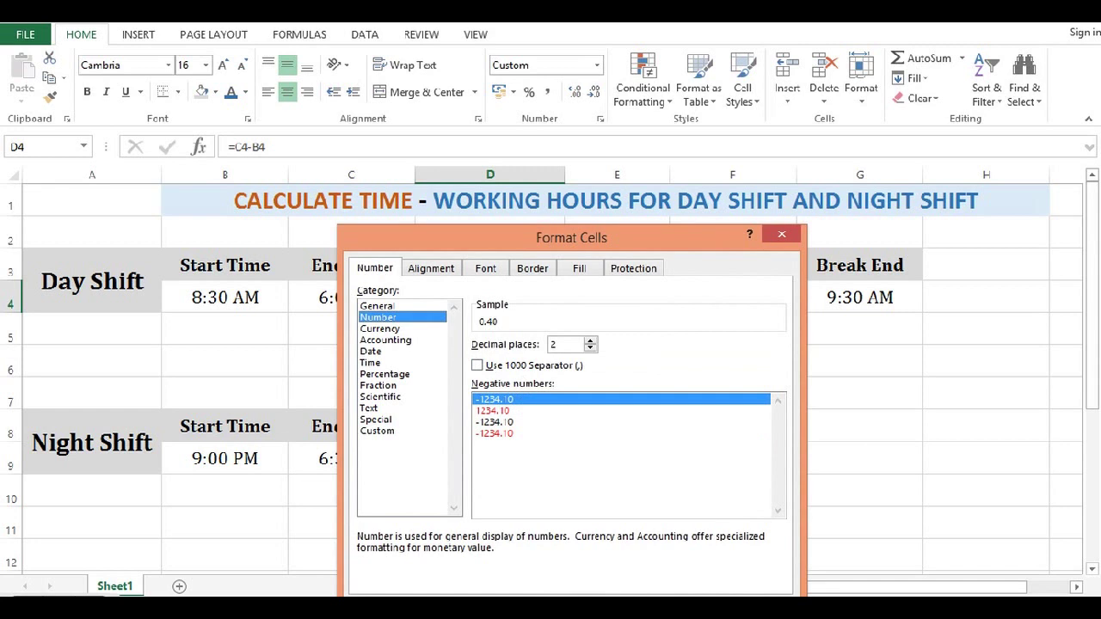
key("Return")
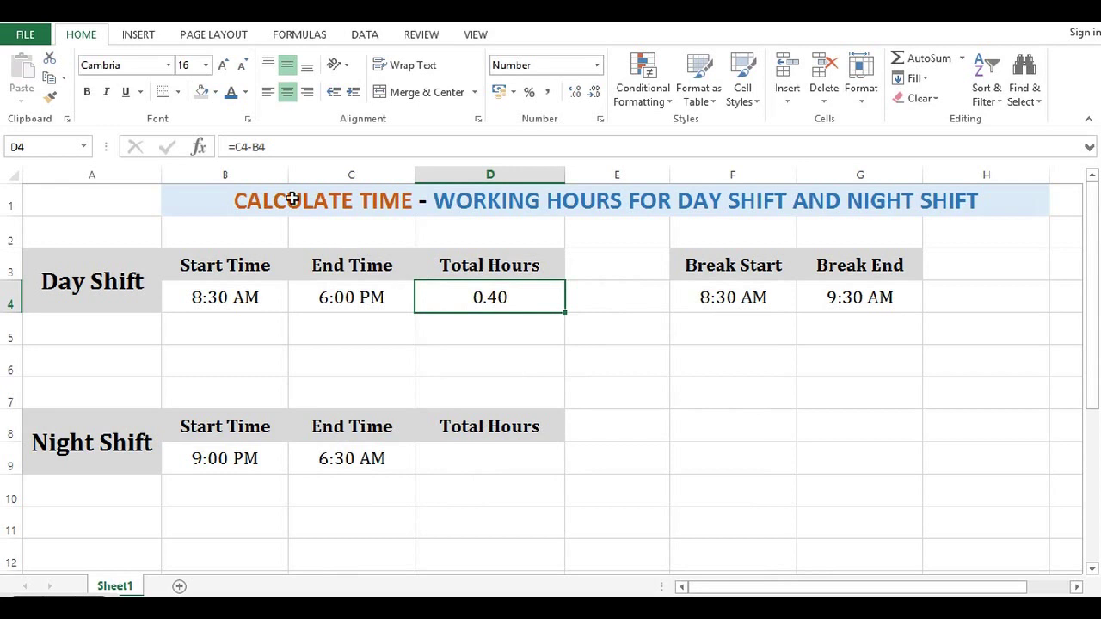
Change D4 to =(C4-B4)*24 and trim it to one decimal so it reads 9.5.
left_click(232, 147)
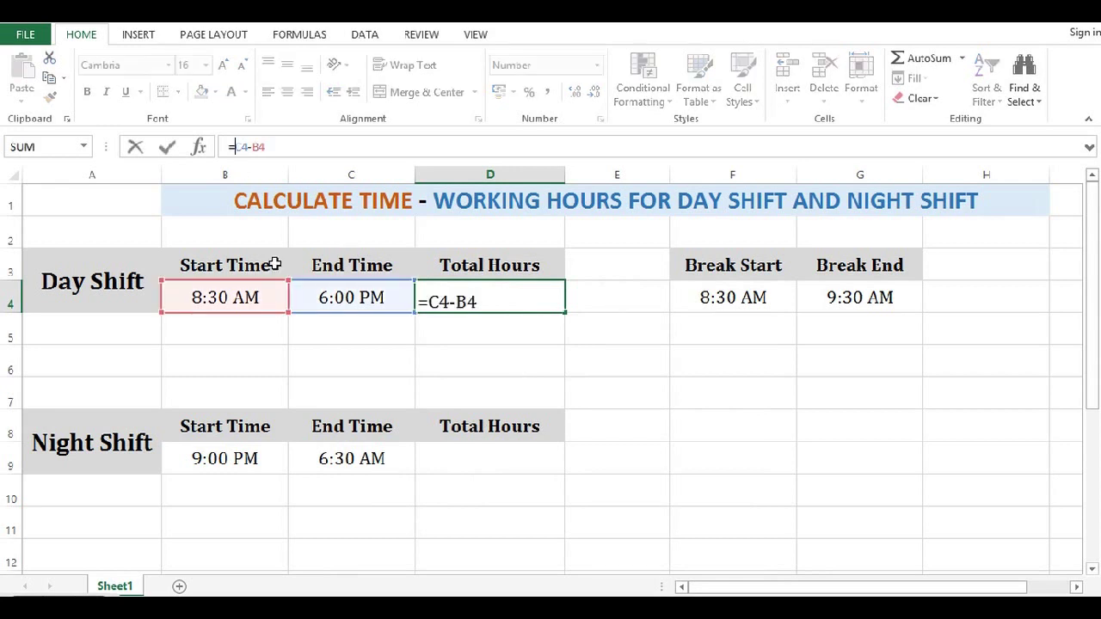
type("(")
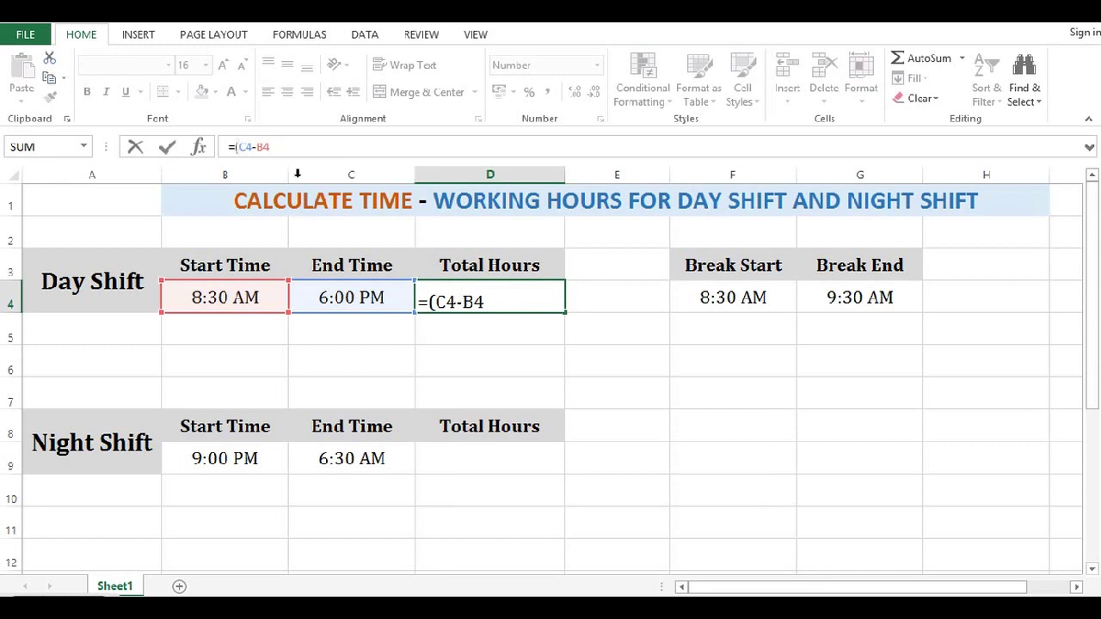
type(")*24")
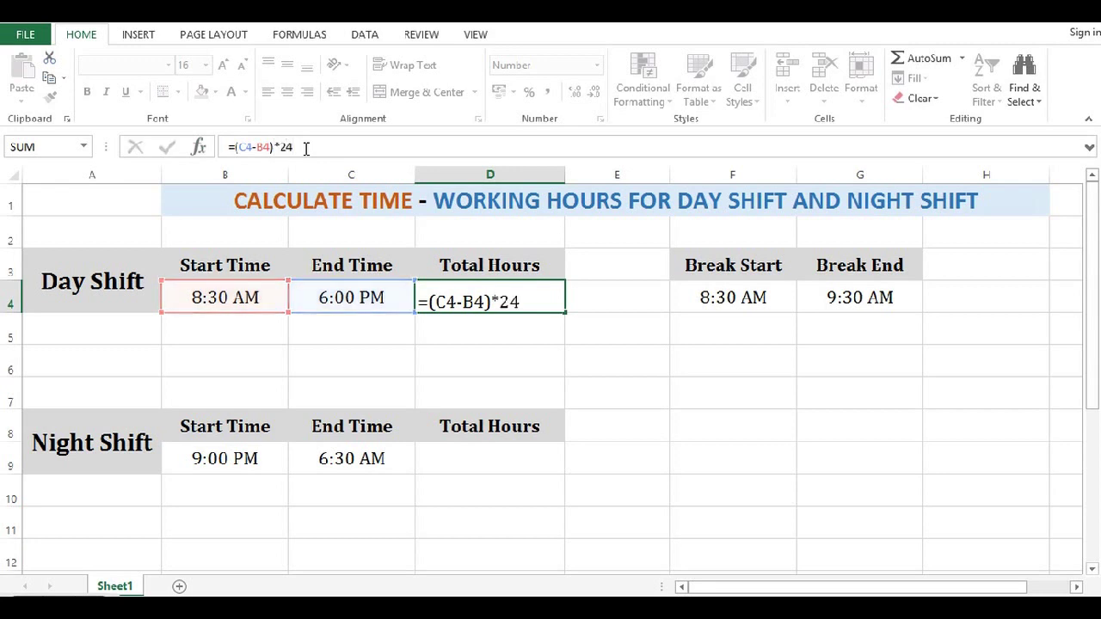
key("Return")
left_click(526, 299)
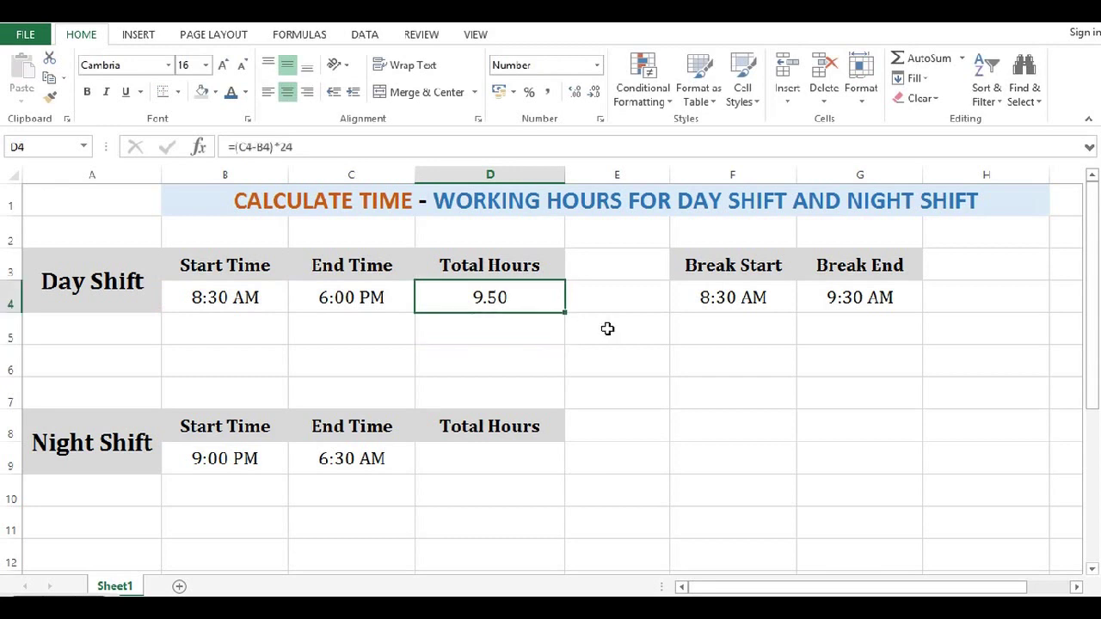
left_click(207, 298)
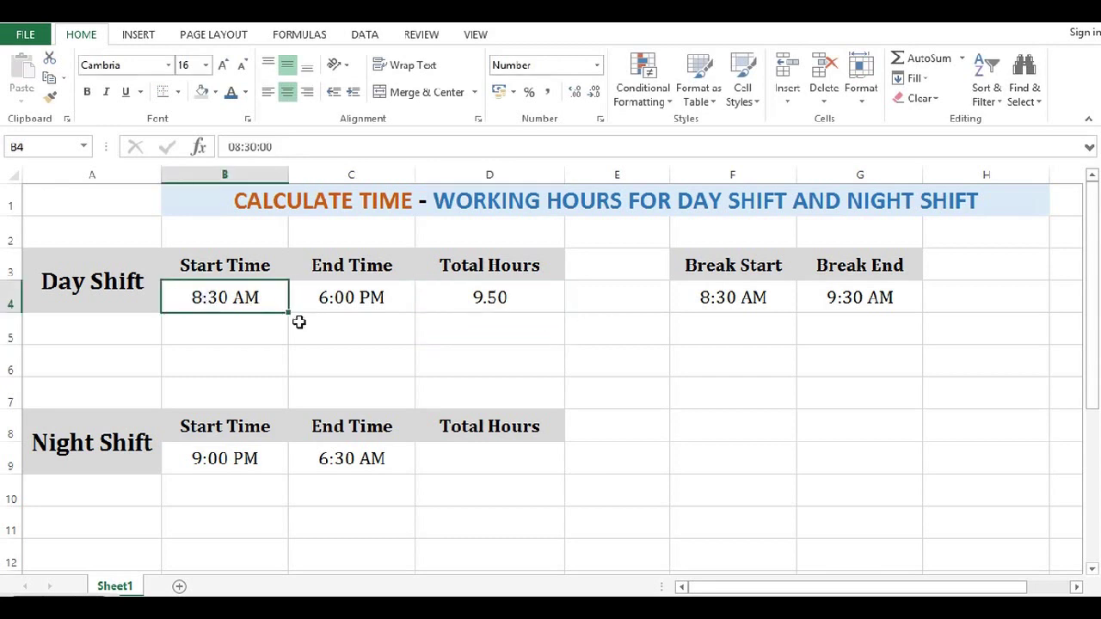
left_click(348, 294)
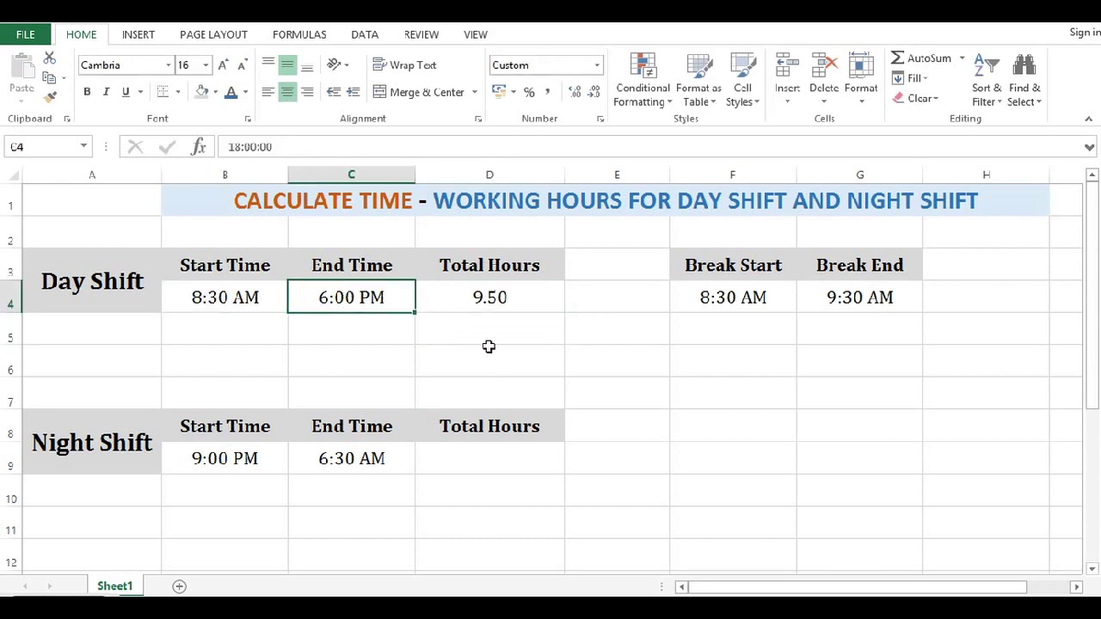
left_click(499, 299)
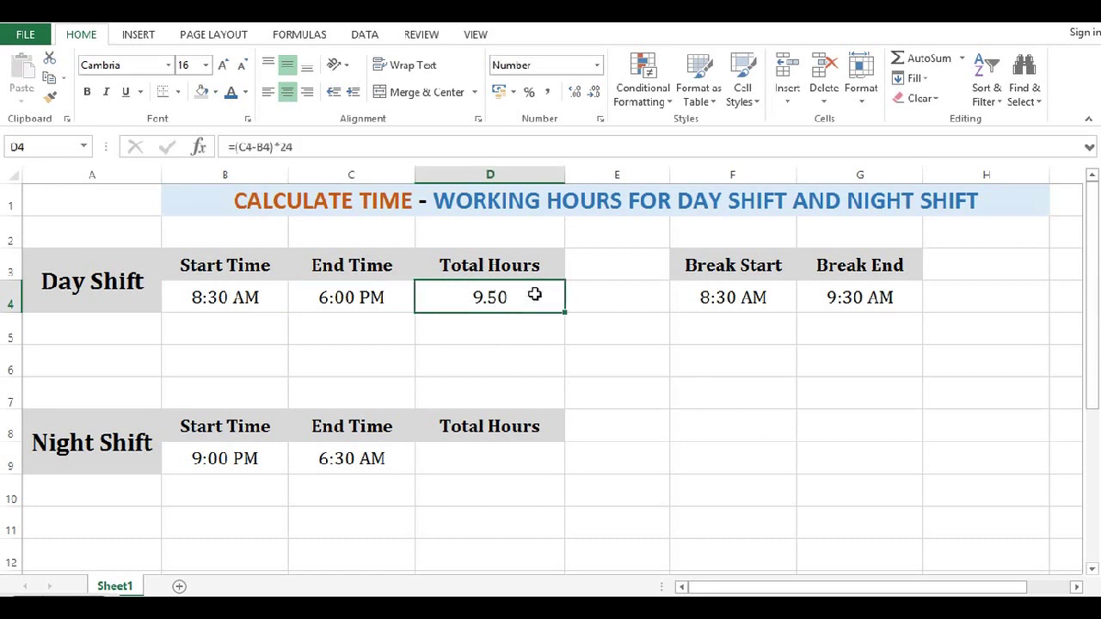
left_click(595, 93)
Enter =C9-B9 in D9 for the night shift, which shows #### because it is negative.
left_click(456, 456)
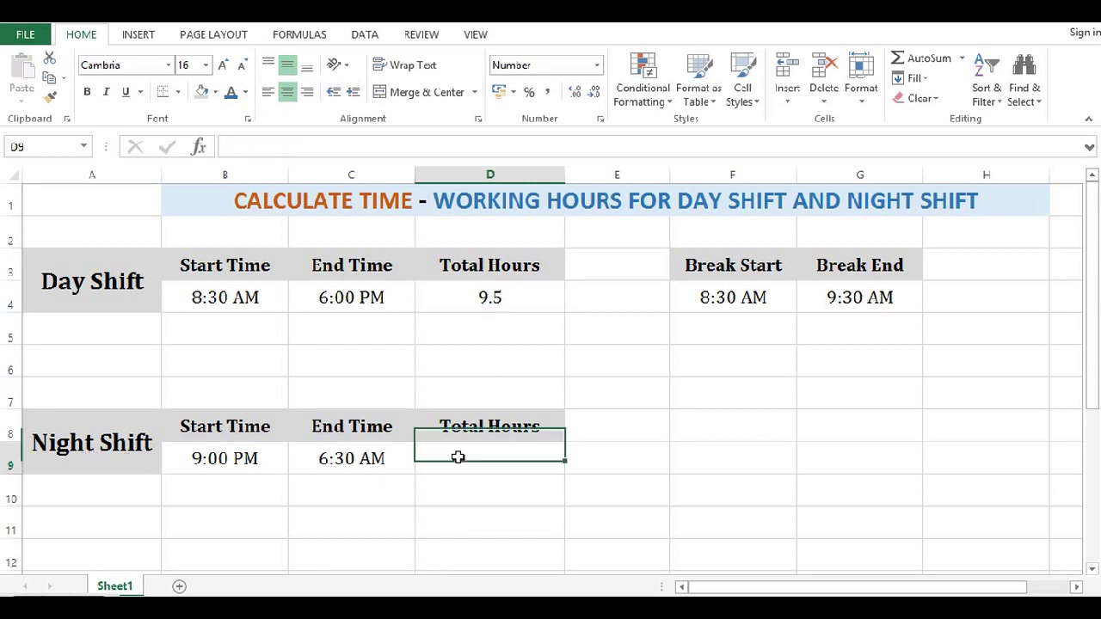
left_click(196, 458)
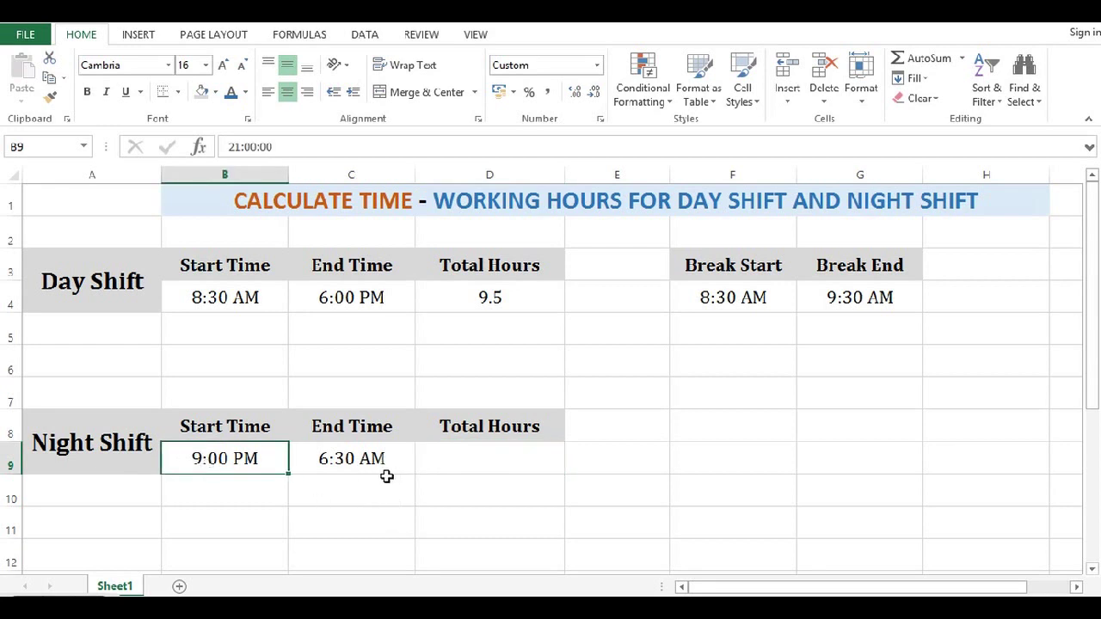
left_click(451, 462)
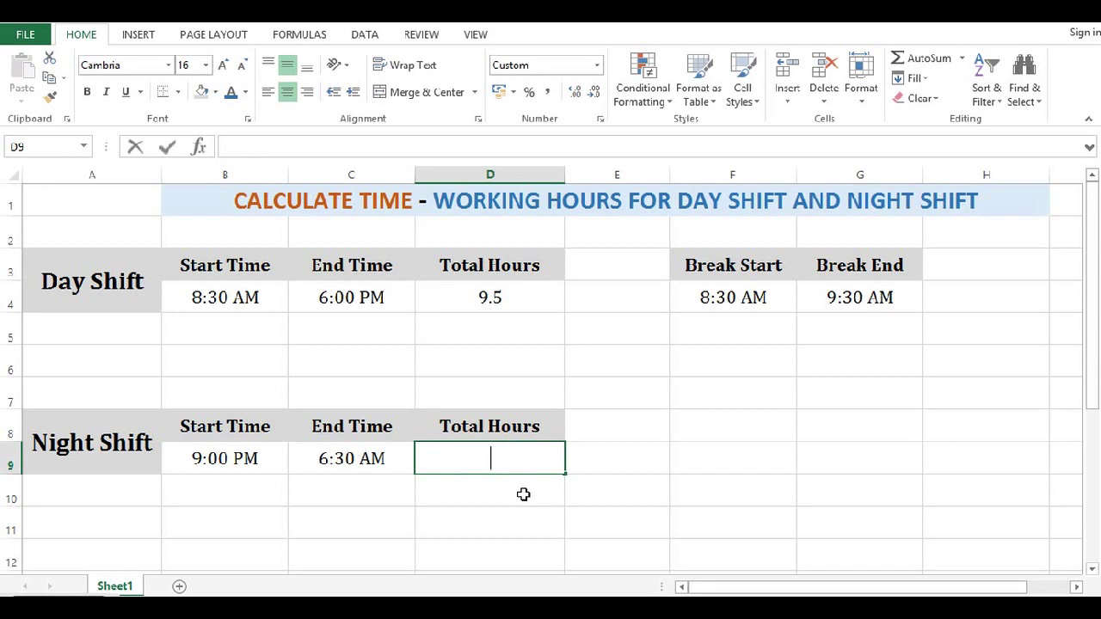
type("=")
left_click(351, 459)
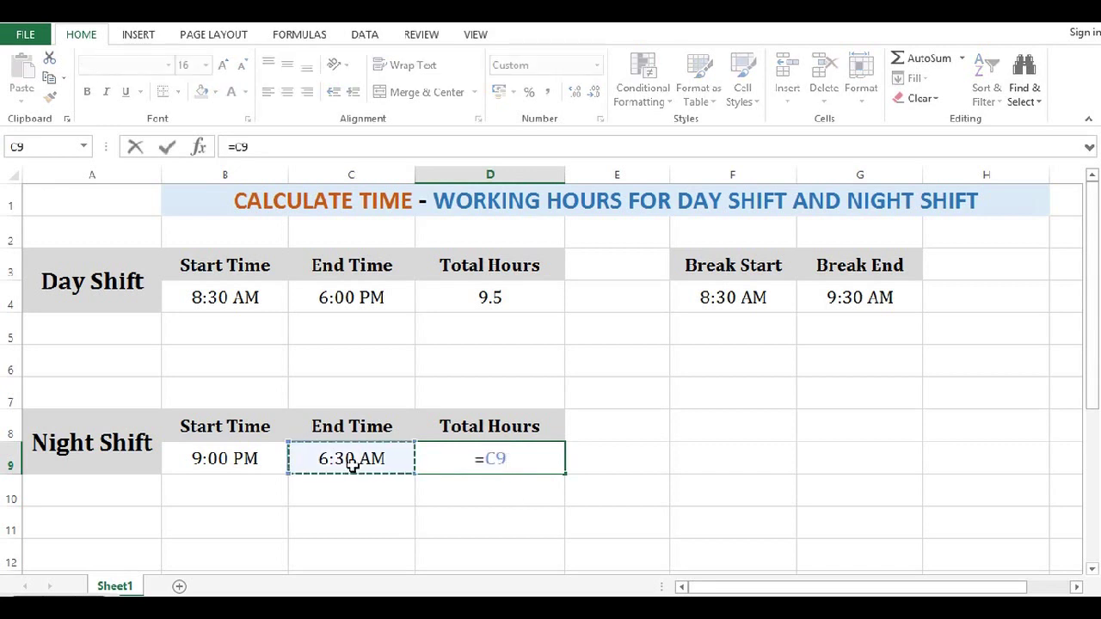
type("-")
left_click(229, 459)
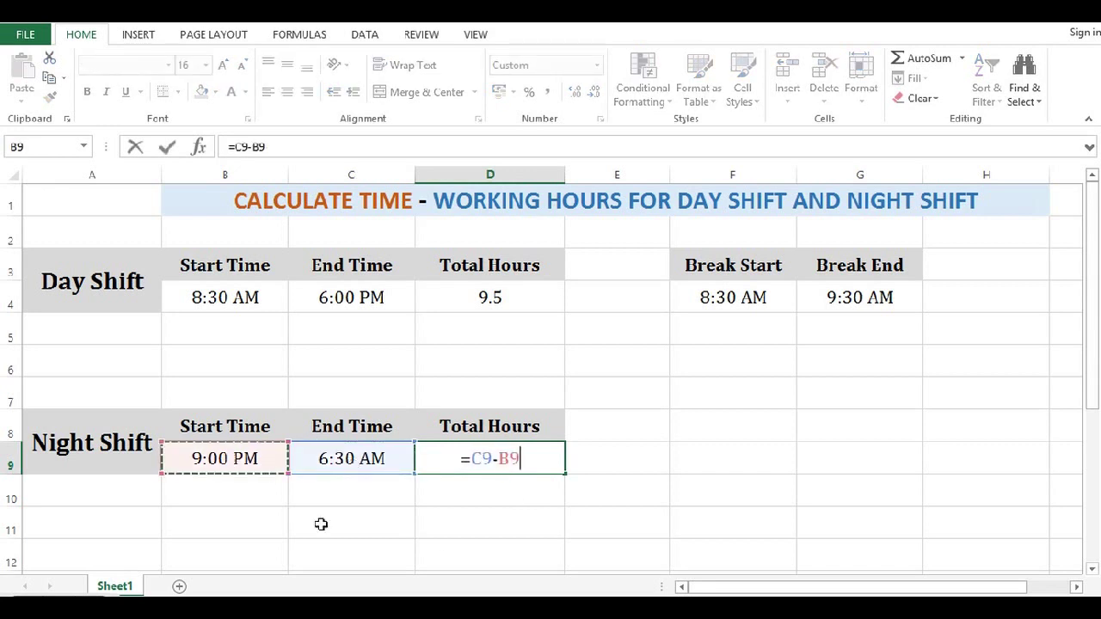
key("Return")
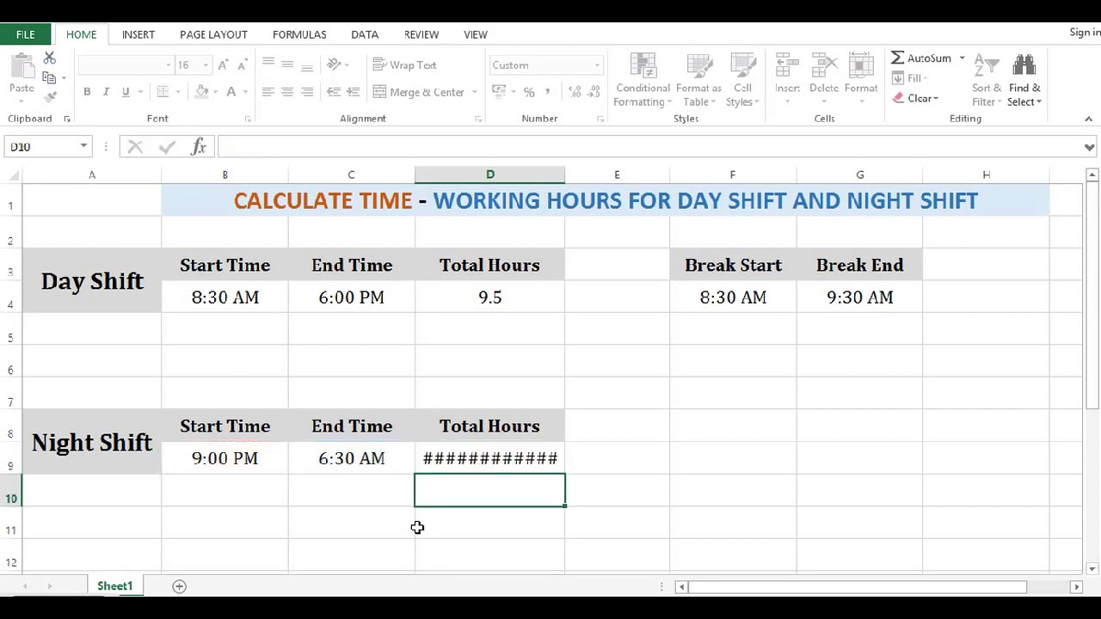
left_click(550, 460)
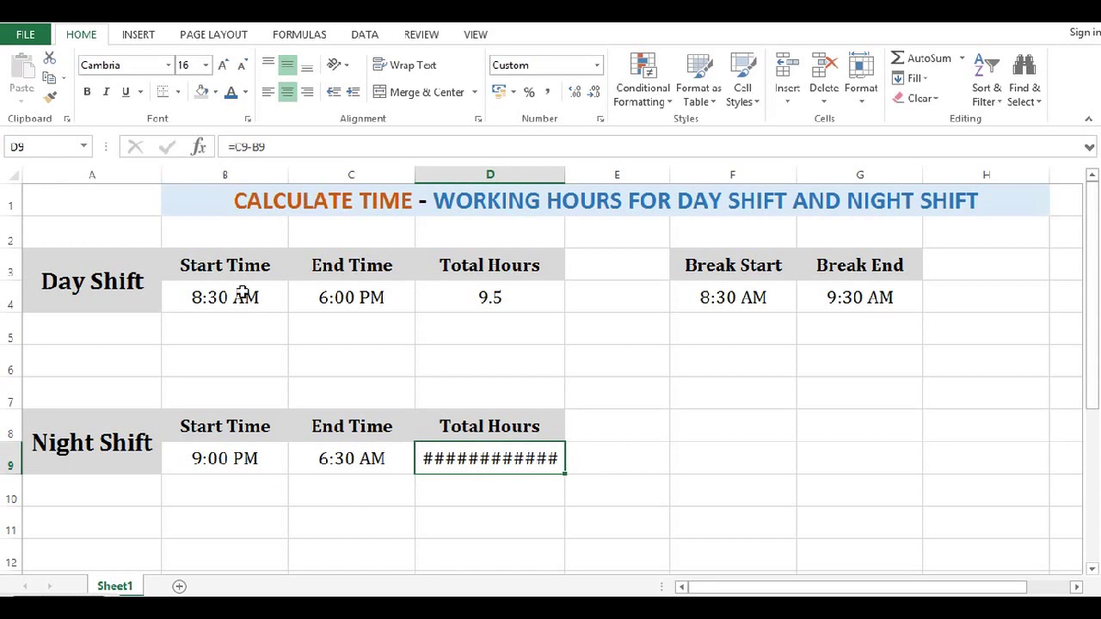
Rewrite D9 as =MOD(C9-B9,1) so the night shift wraps past midnight.
left_click(232, 147)
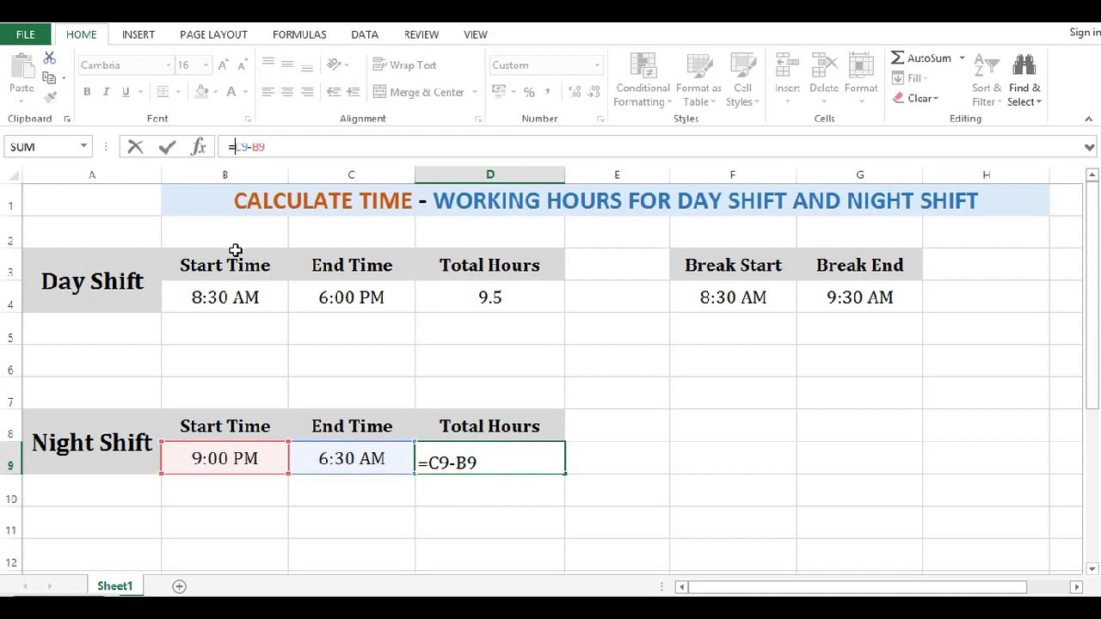
type("mod")
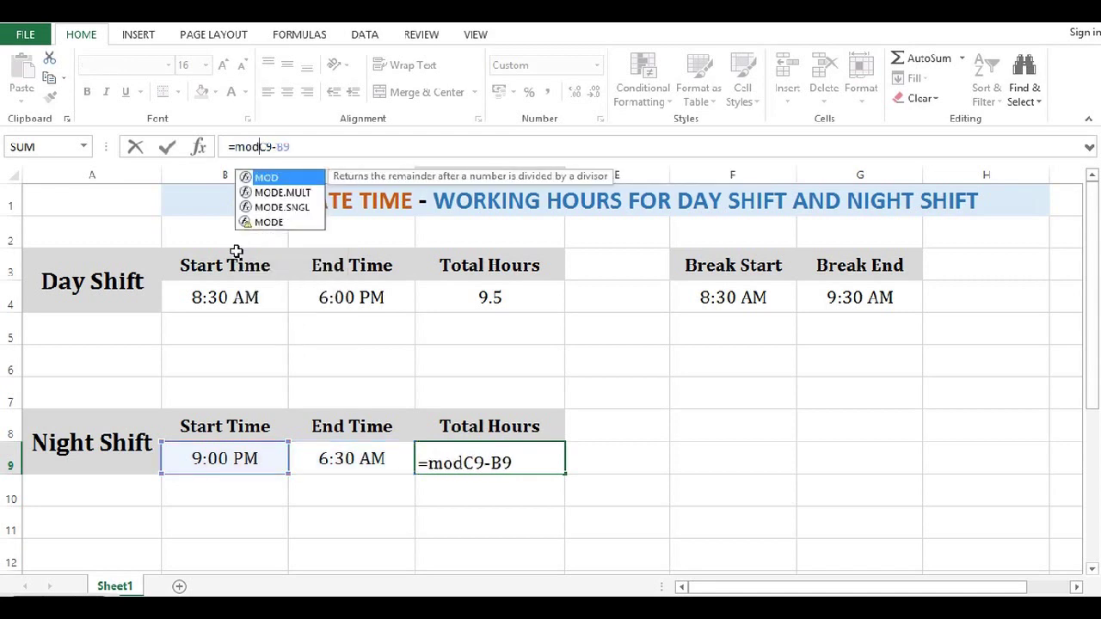
type("(")
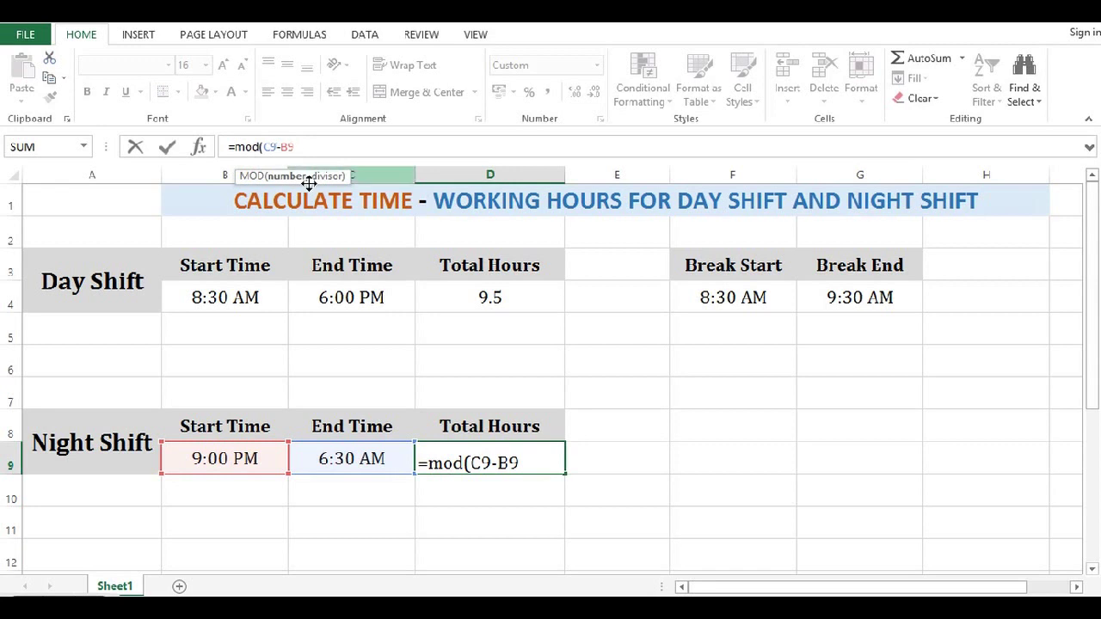
type(",")
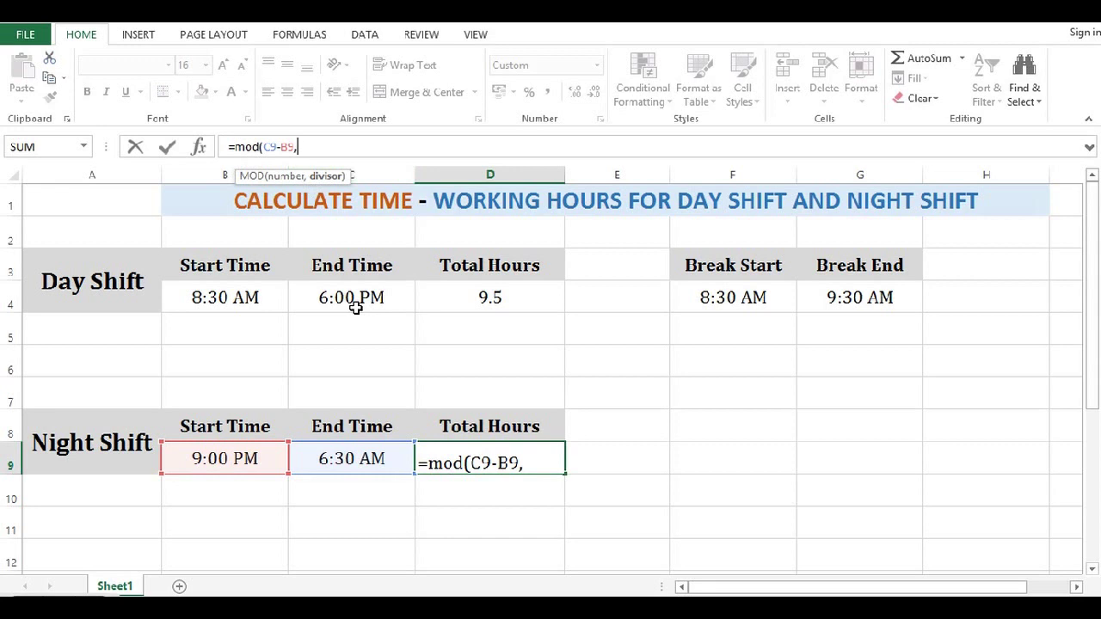
type("1)")
key("Return")
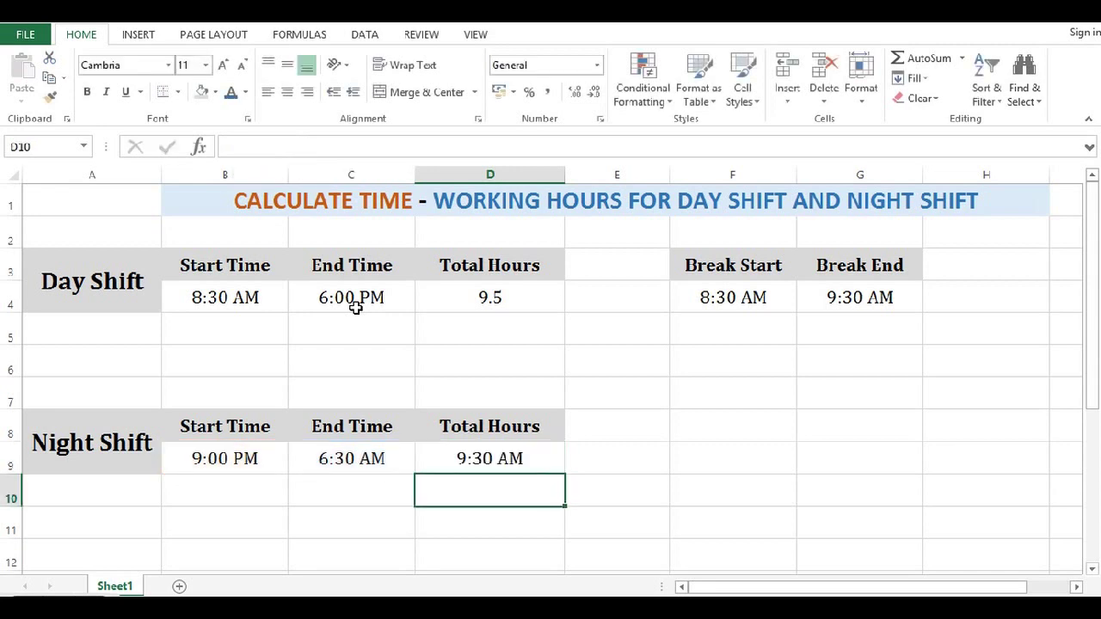
Multiply the D9 formula by 24, making it =MOD(C9-B9,1)*24.
left_click(491, 461)
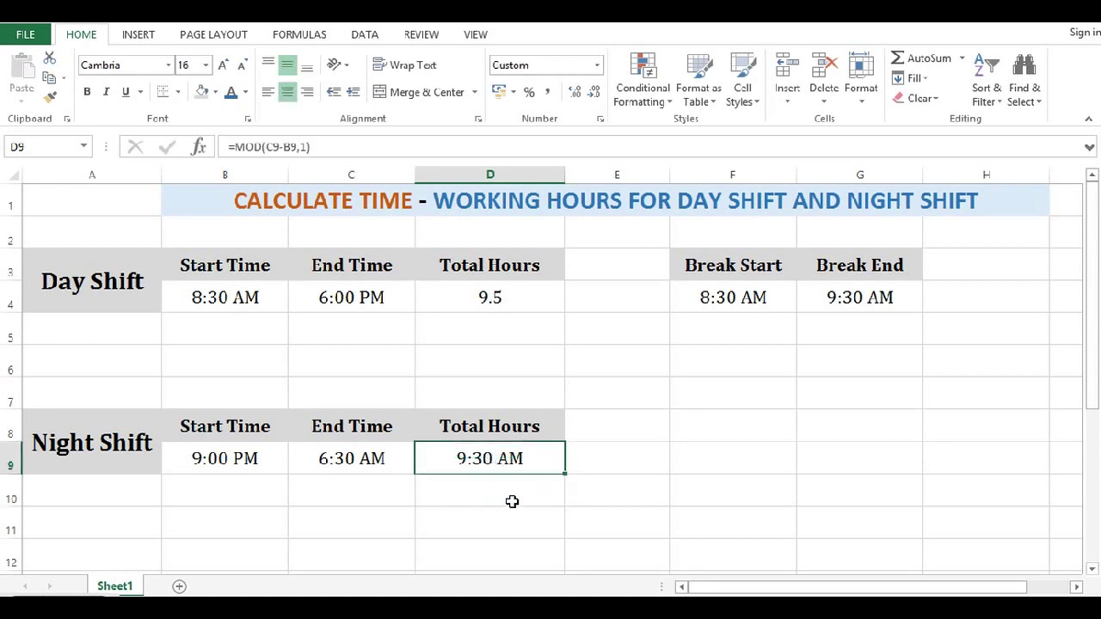
left_click(317, 148)
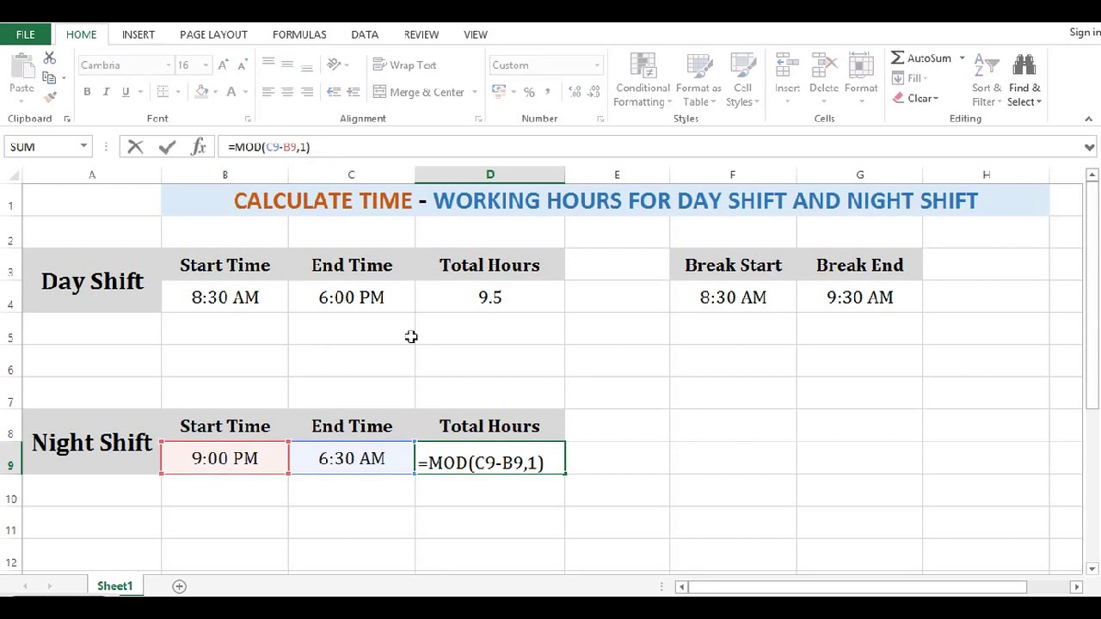
type("*24")
key("Return")
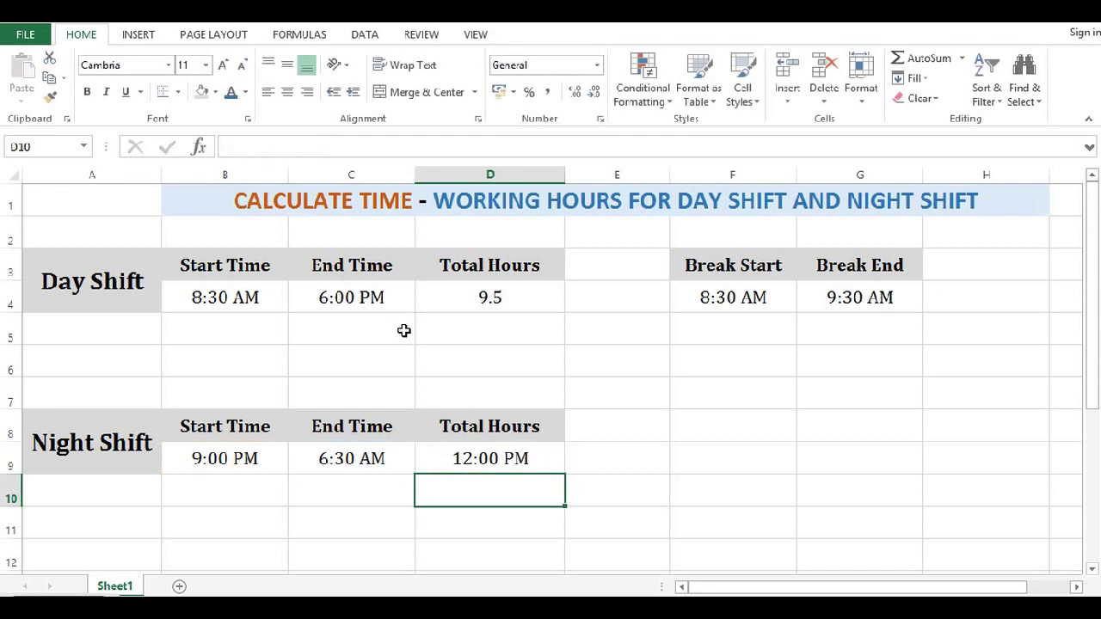
Format D9 as Number and remove one decimal so the night total reads 9.5.
left_click(479, 455)
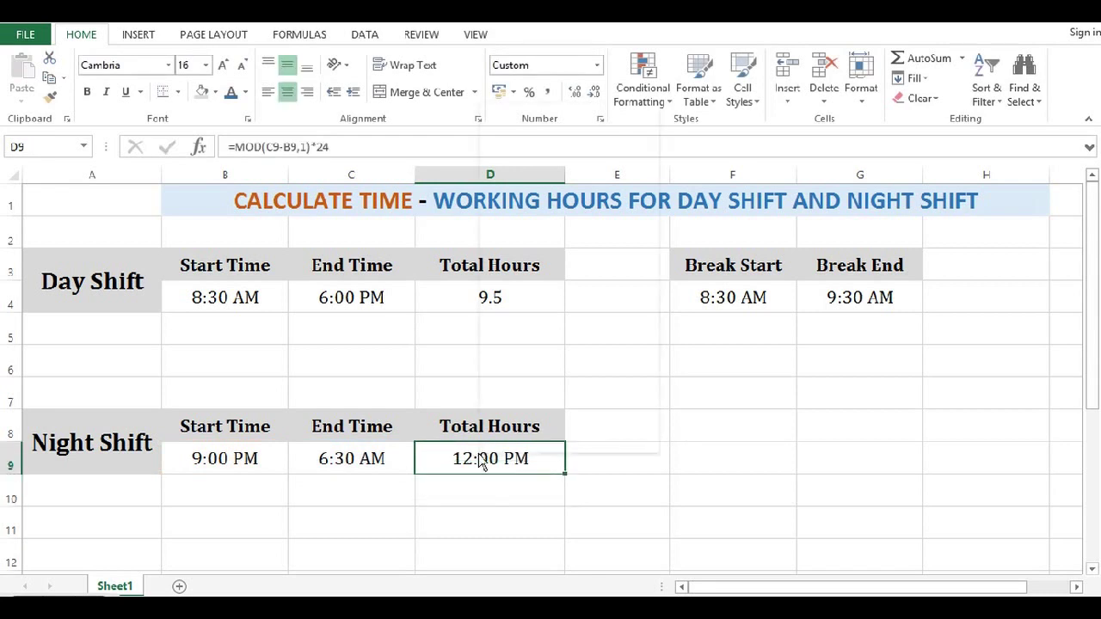
right_click(479, 455)
left_click(552, 383)
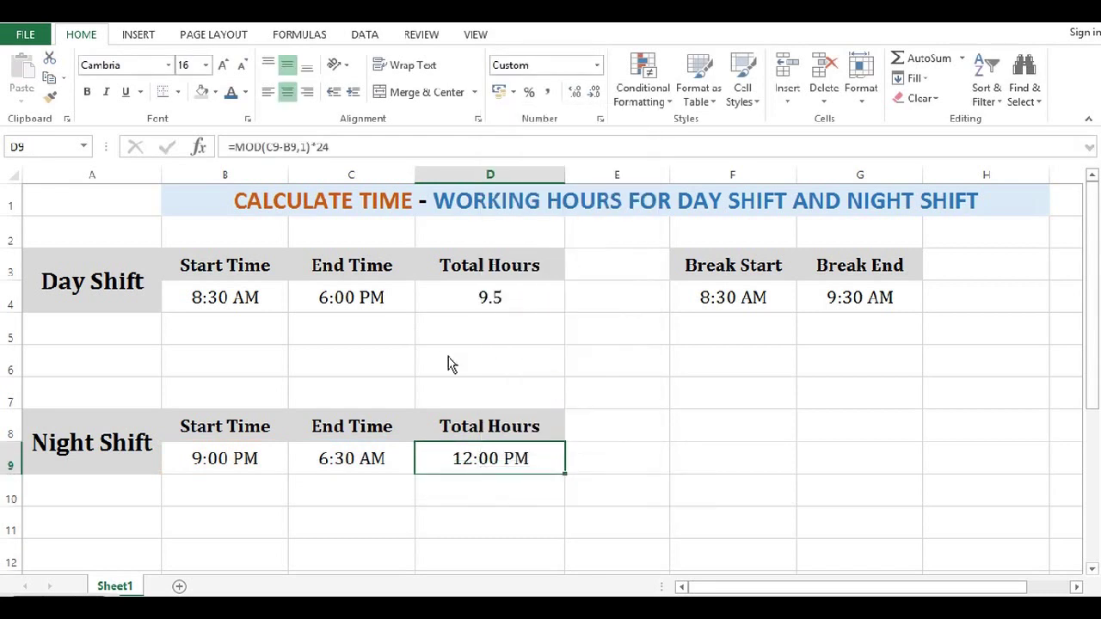
left_click(365, 260)
left_click(660, 555)
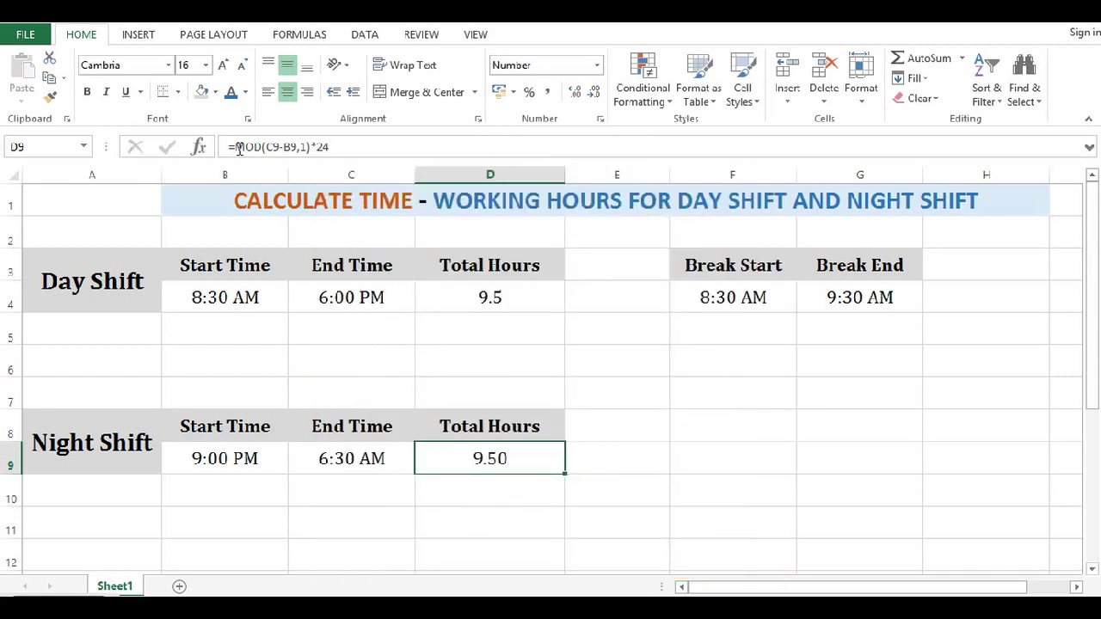
left_click(313, 148)
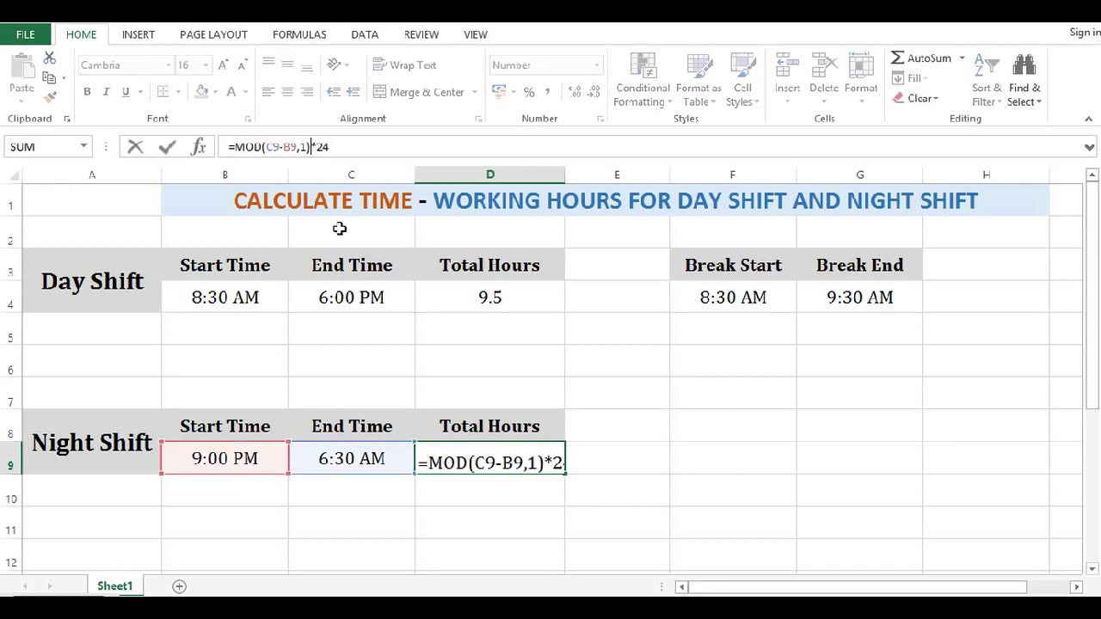
key("Return")
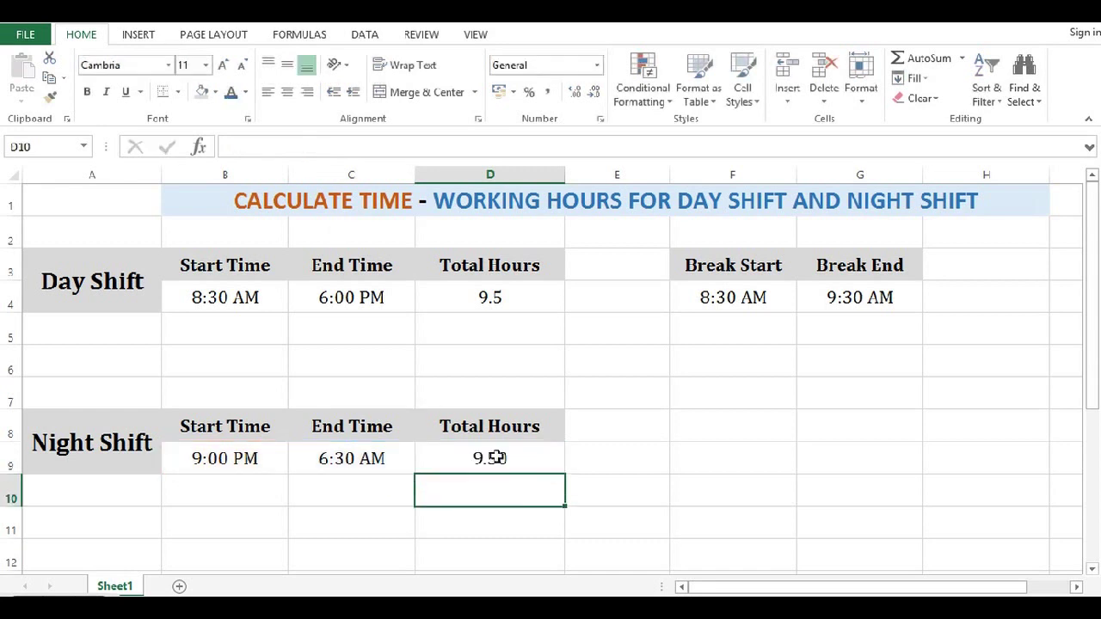
key("Up")
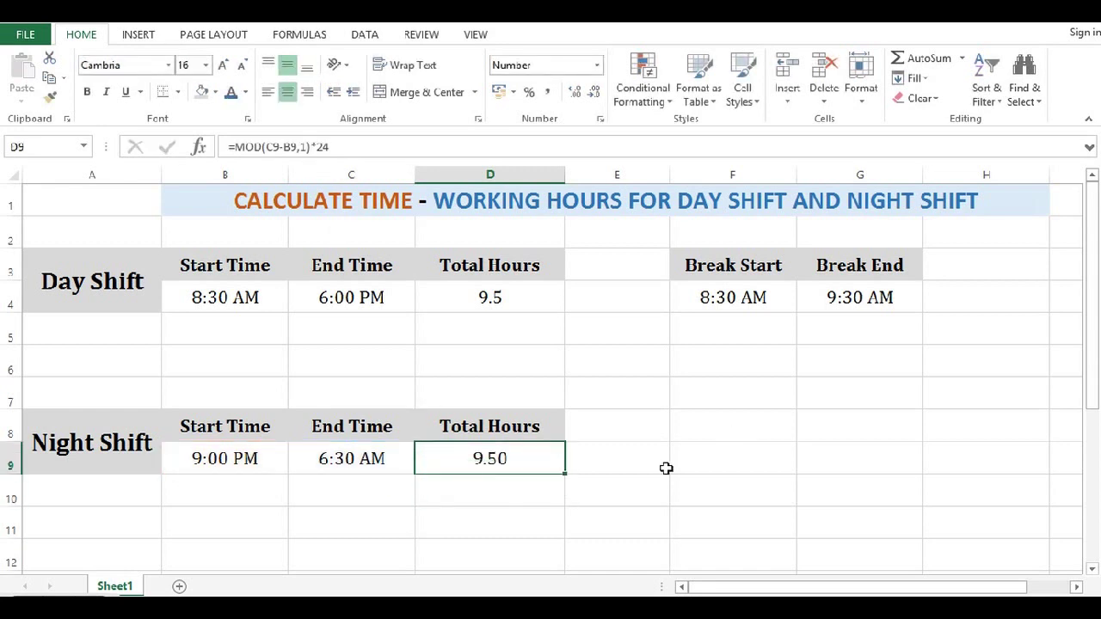
left_click(593, 91)
Enter =G4-F4 in H4 to compute the break length from its start and end times.
left_click(762, 297)
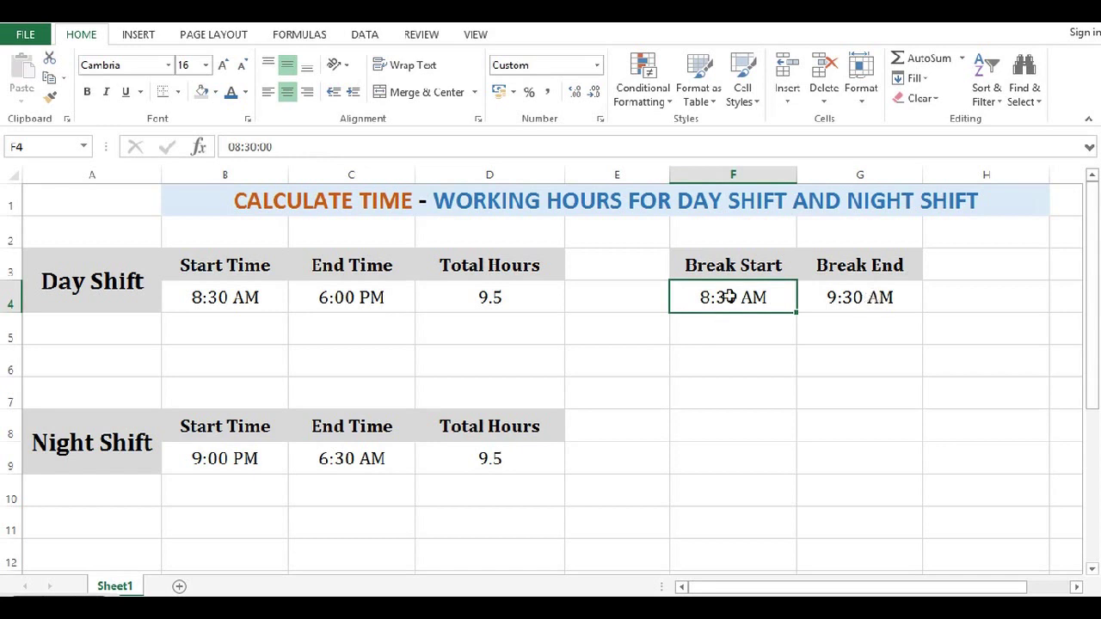
left_click(841, 297)
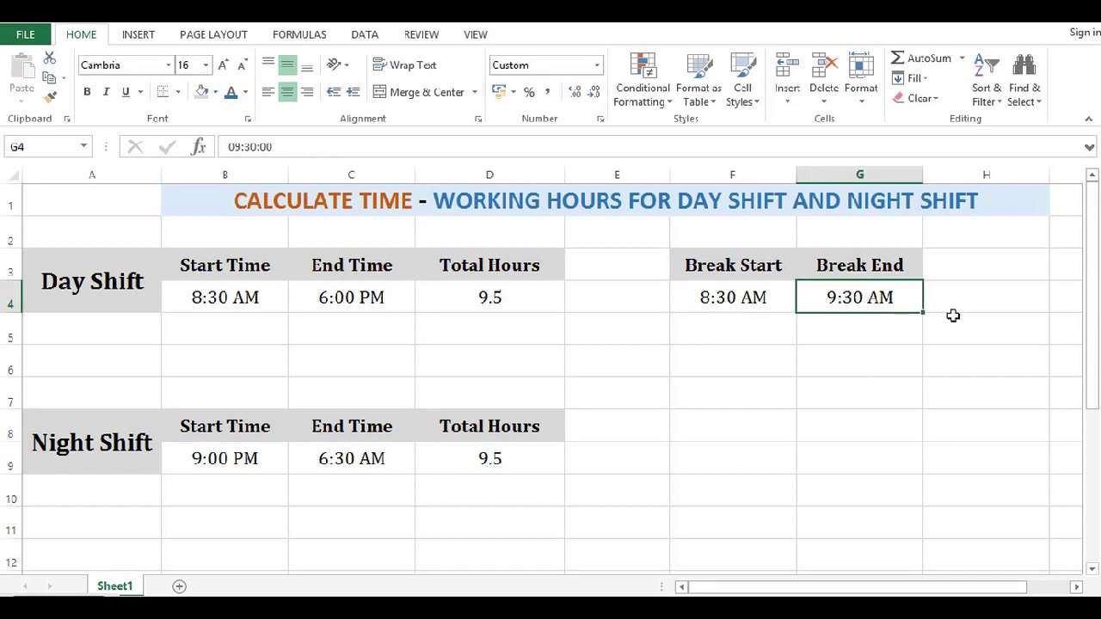
left_click(951, 297)
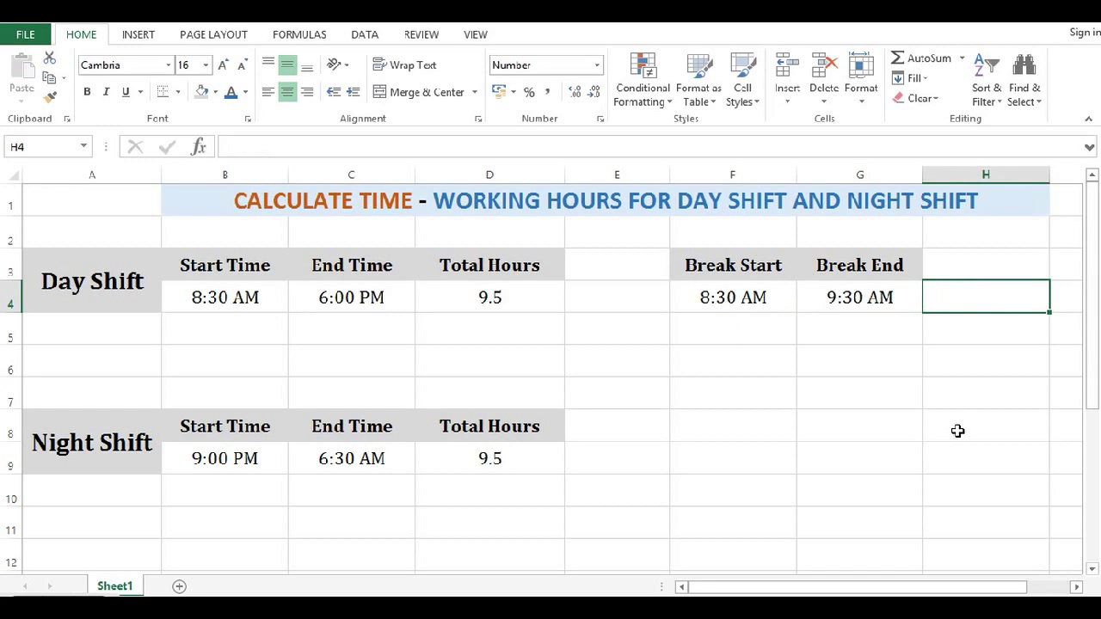
type("=")
left_click(843, 296)
type("-")
left_click(702, 298)
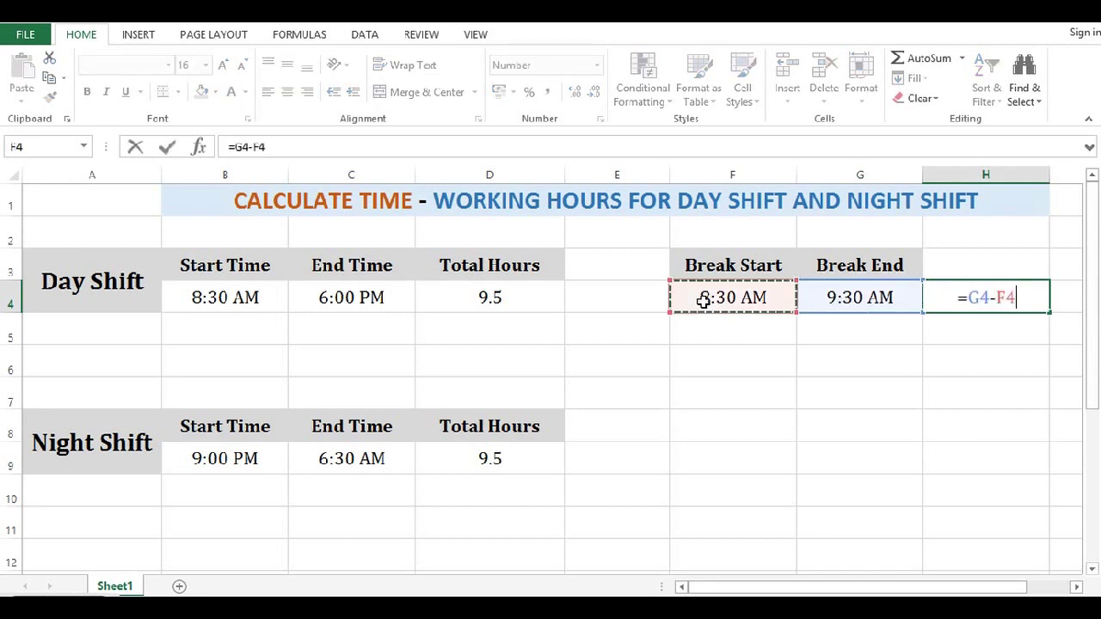
key("Return")
left_click(977, 294)
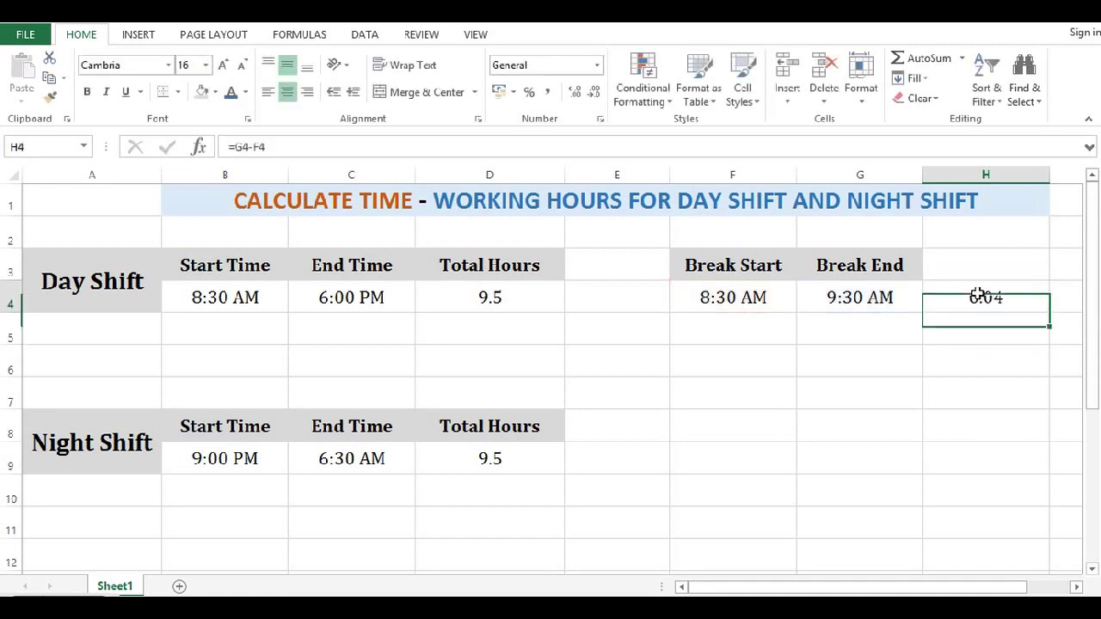
Convert H4 to hours with =(G4-F4)*24 so the break shows 1.00.
left_click(232, 147)
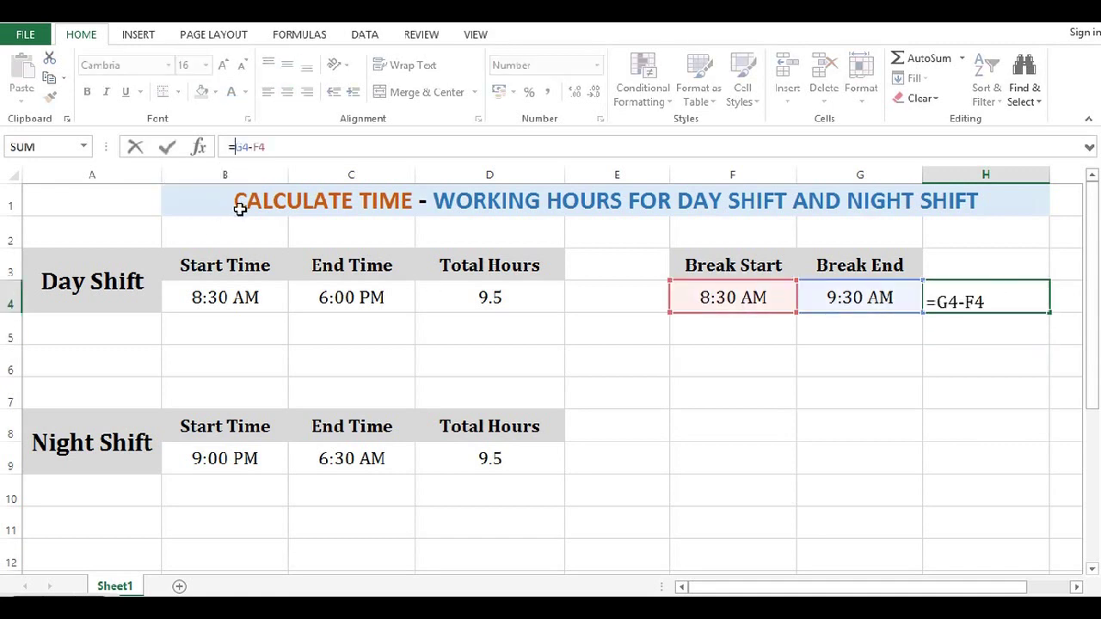
type("(")
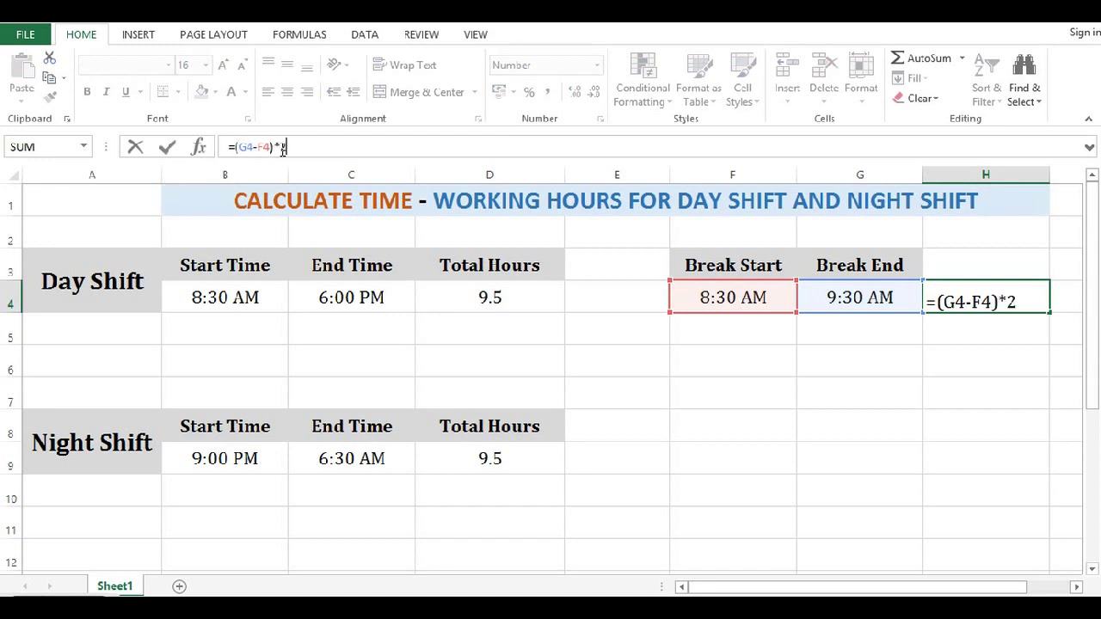
key("Return")
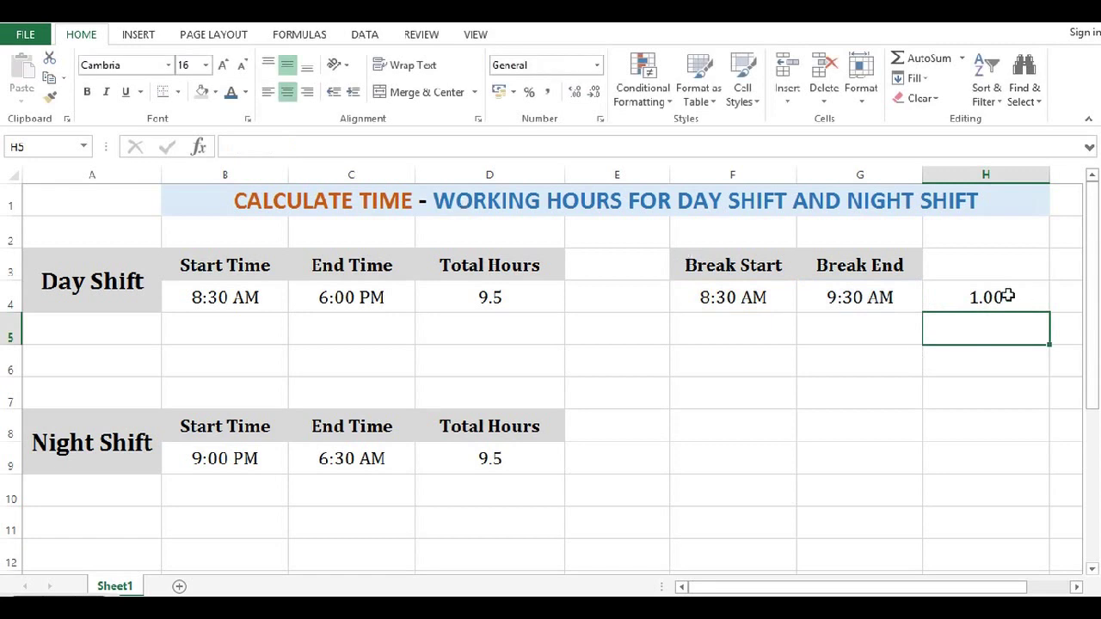
left_click(1005, 296)
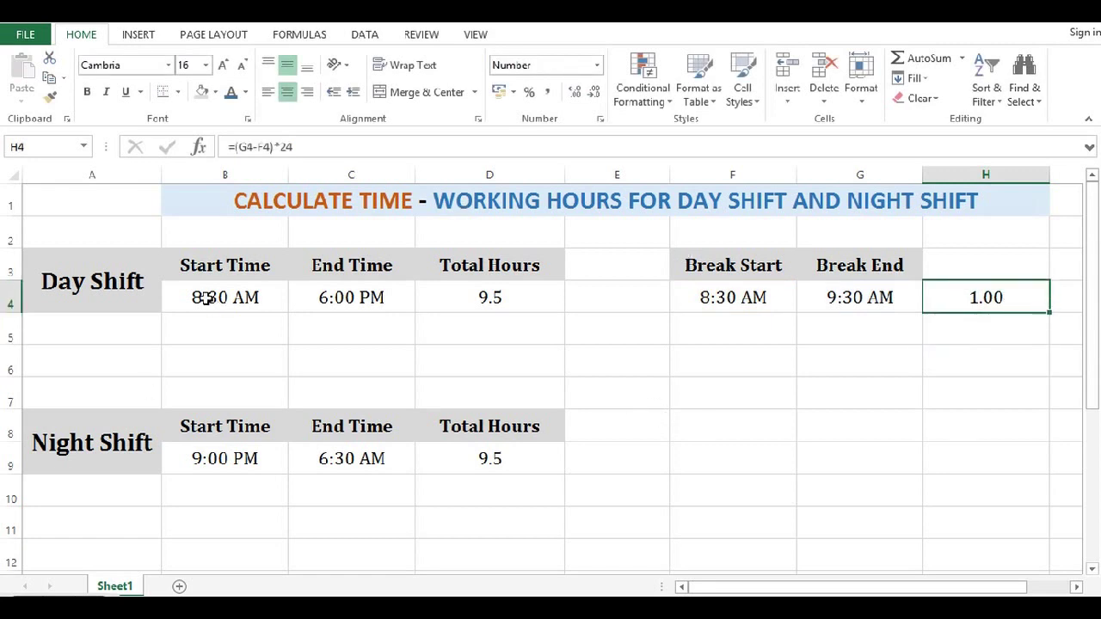
Copy day shift B4:D4 into row 5 (8:30 AM, 6:00 PM, 9.5 hours).
left_click_drag(206, 298, 482, 293)
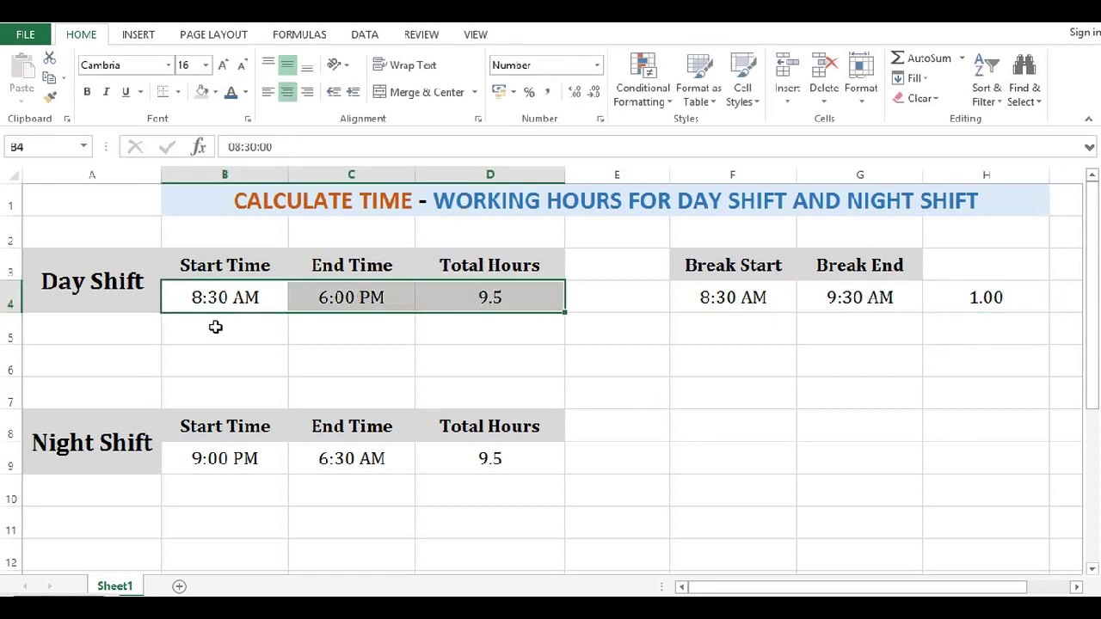
left_click_drag(201, 327, 524, 338)
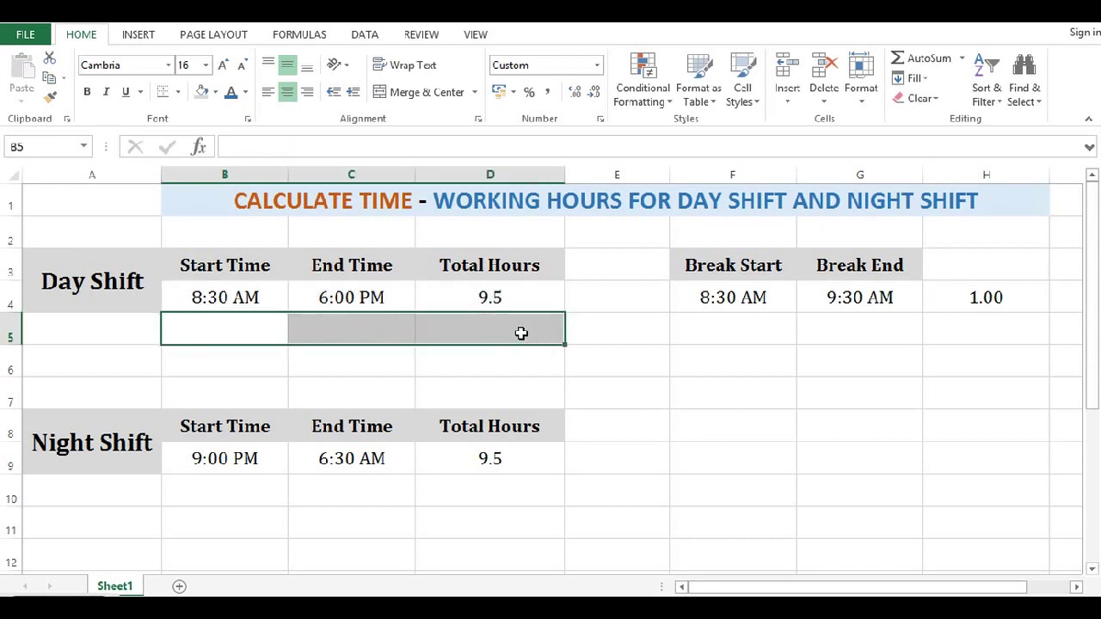
key("ctrl+d")
key("ctrl+q")
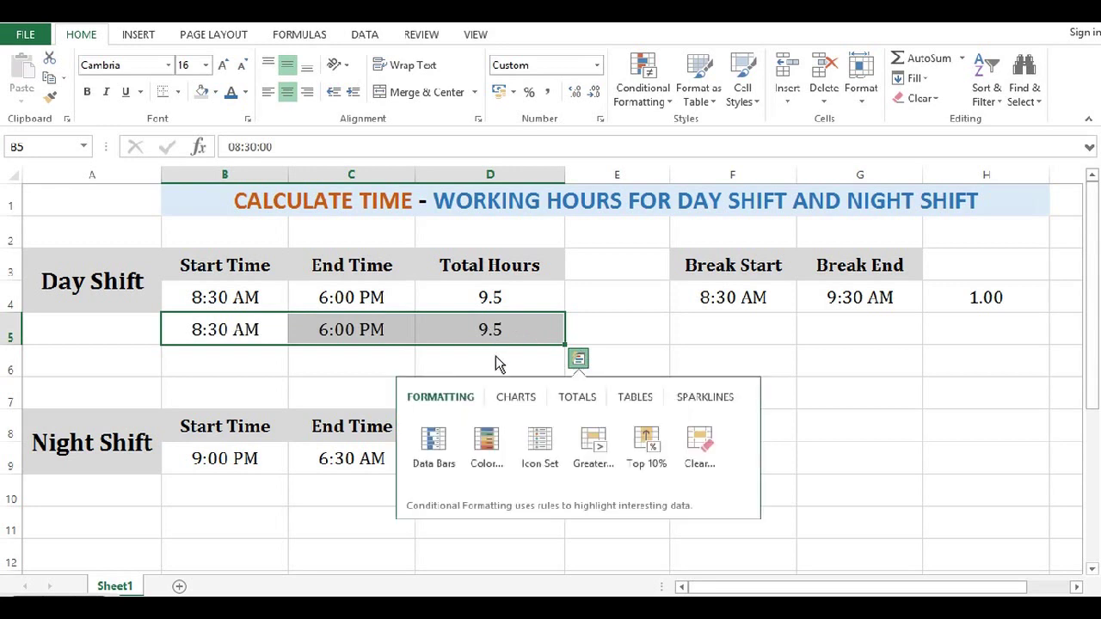
left_click(497, 362)
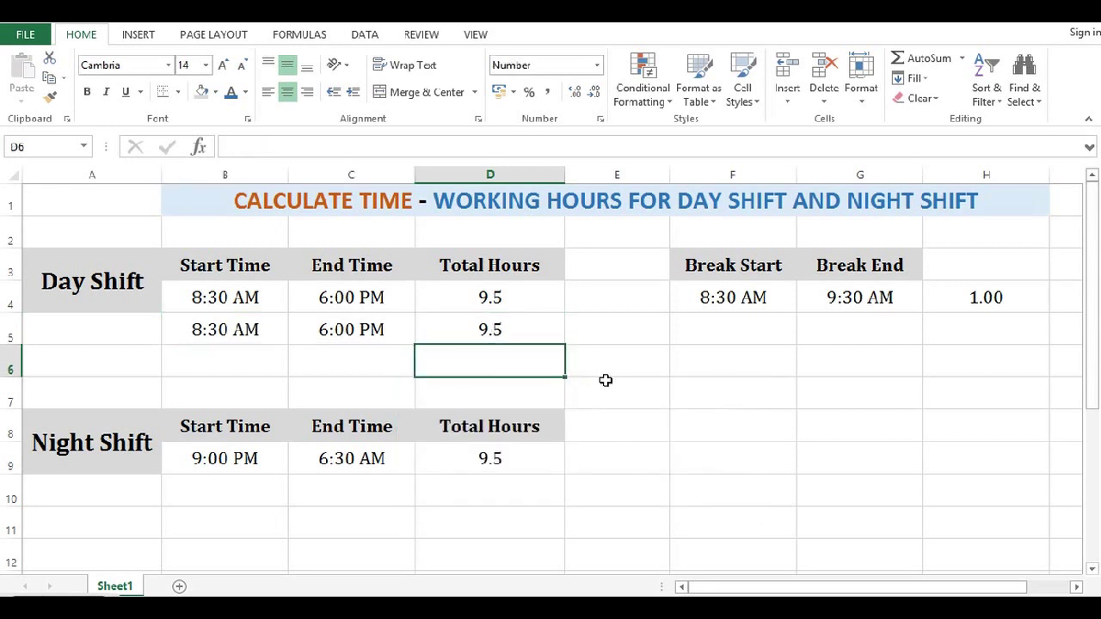
left_click_drag(499, 295, 503, 329)
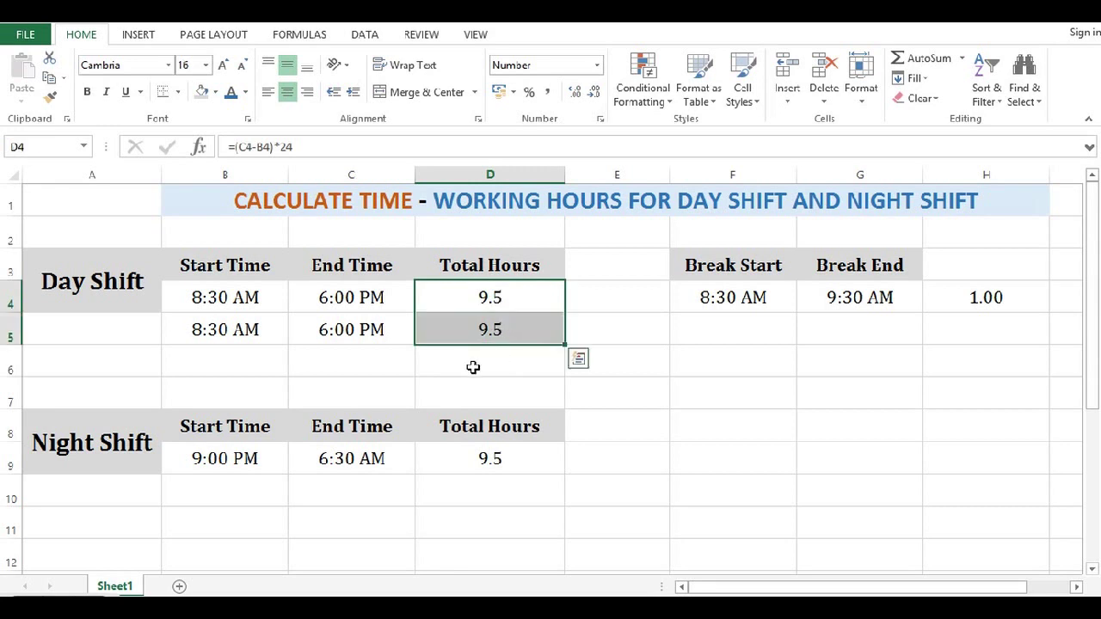
left_click(474, 367)
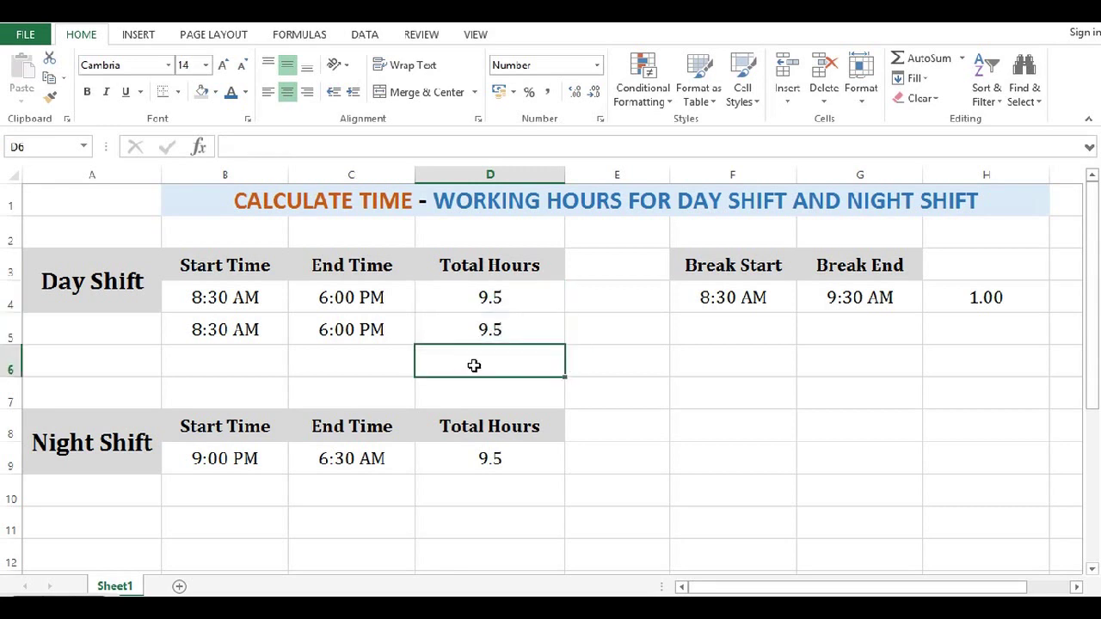
Enter =SUM(D4:D5) in D6 to total the day-shift hours as 19.0.
type("=")
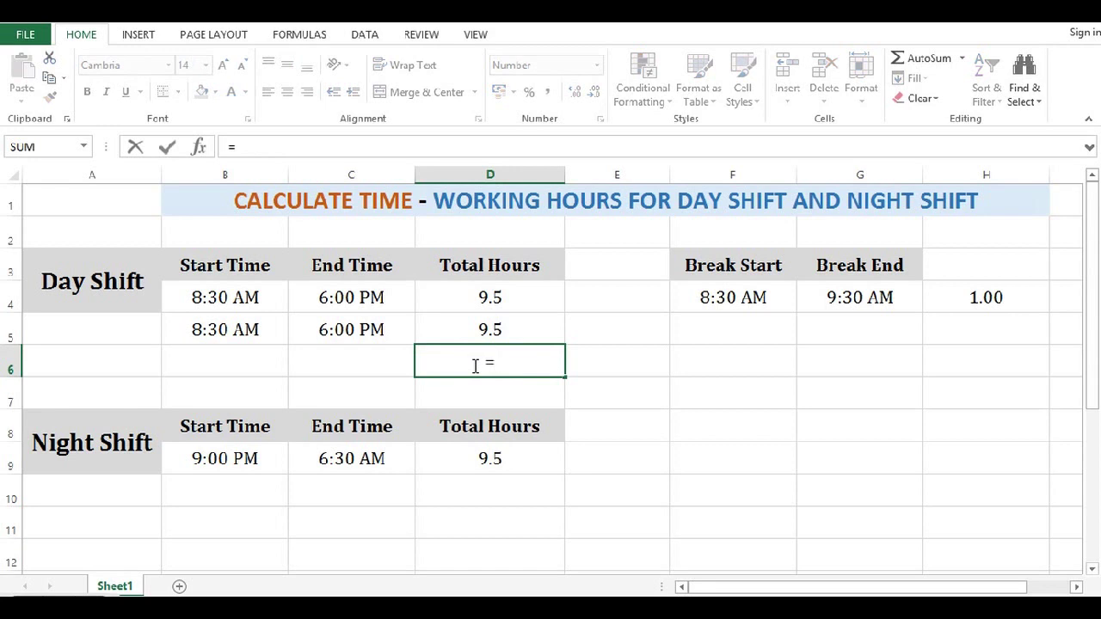
type("sum")
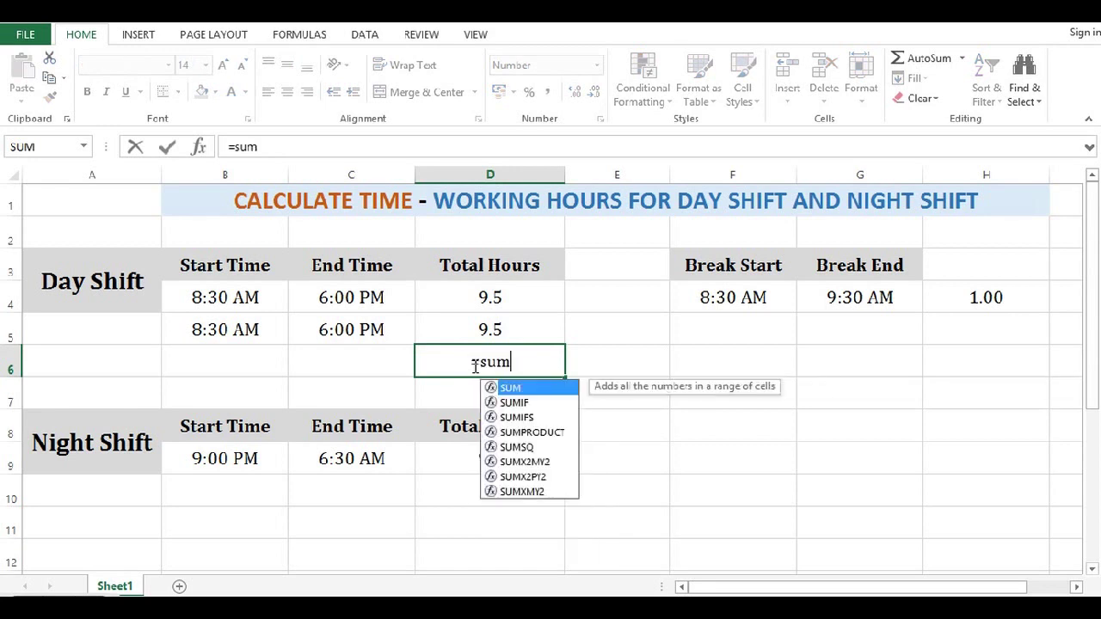
type("(")
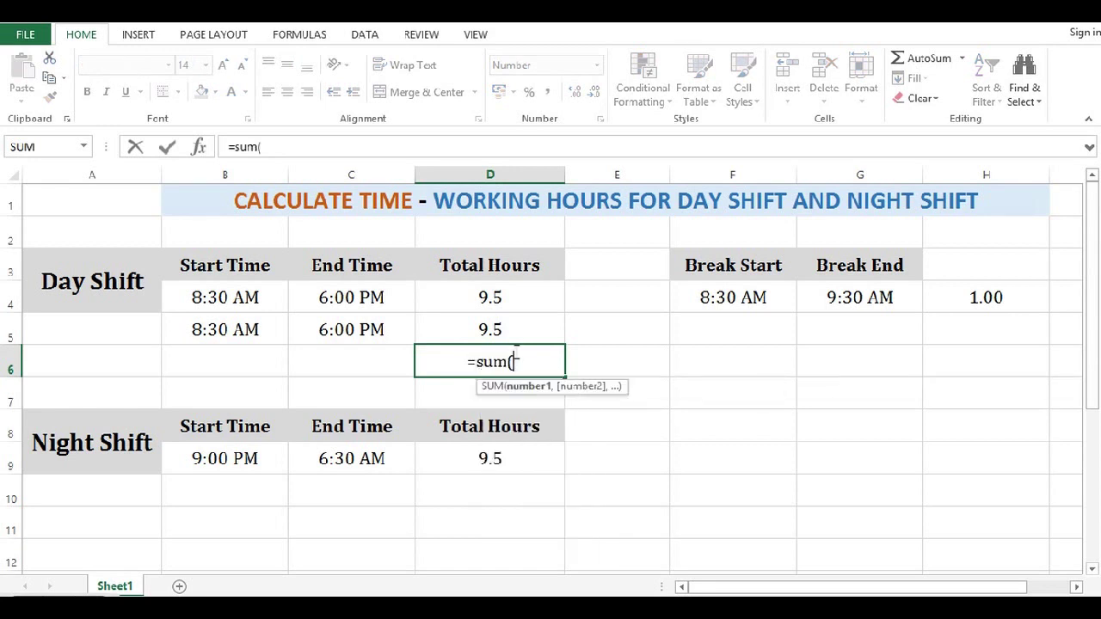
left_click_drag(478, 305, 479, 334)
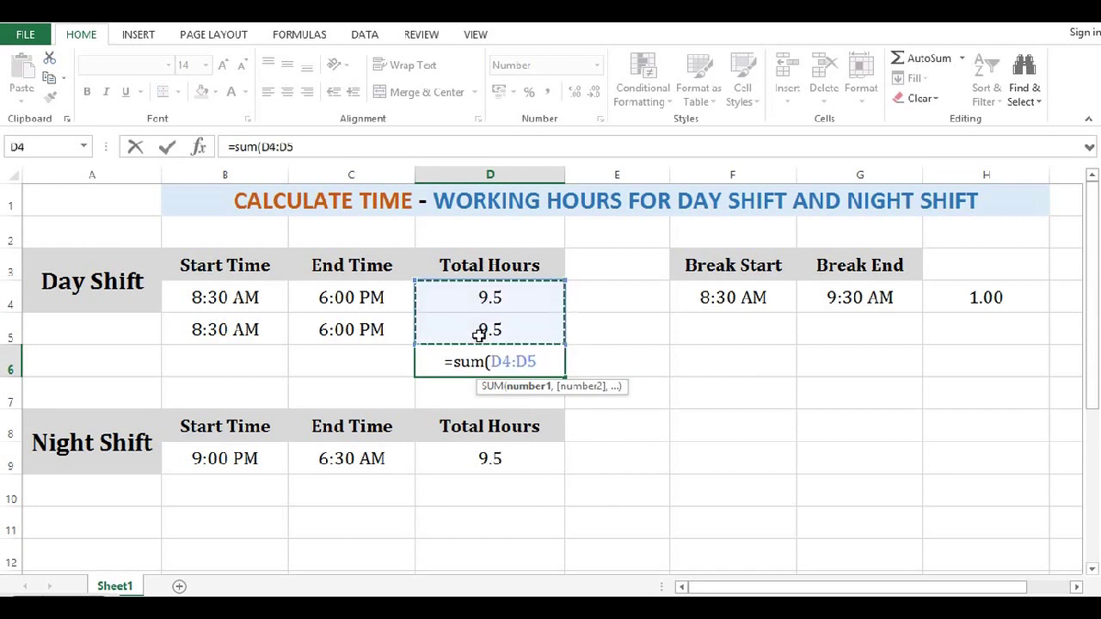
type(")")
key("Return")
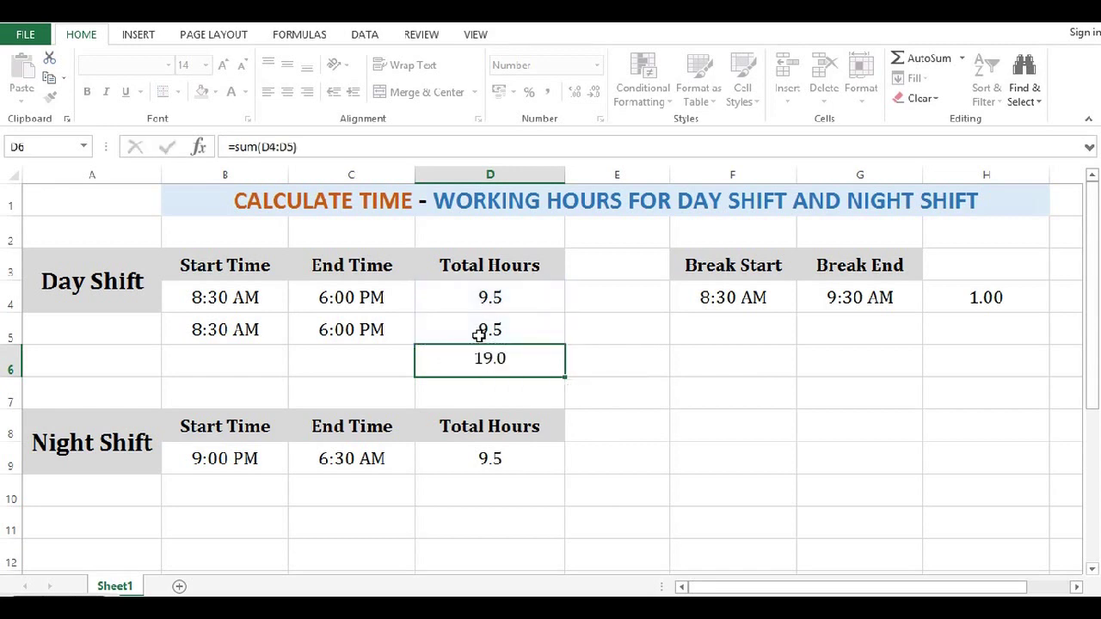
left_click(502, 361)
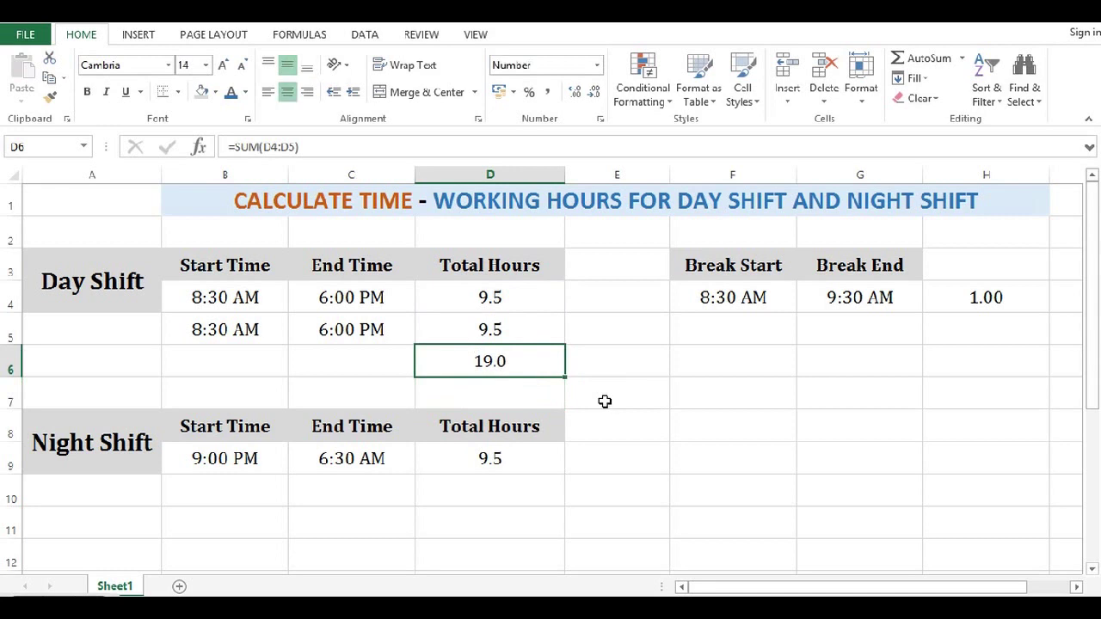
left_click(972, 293)
left_click(587, 358)
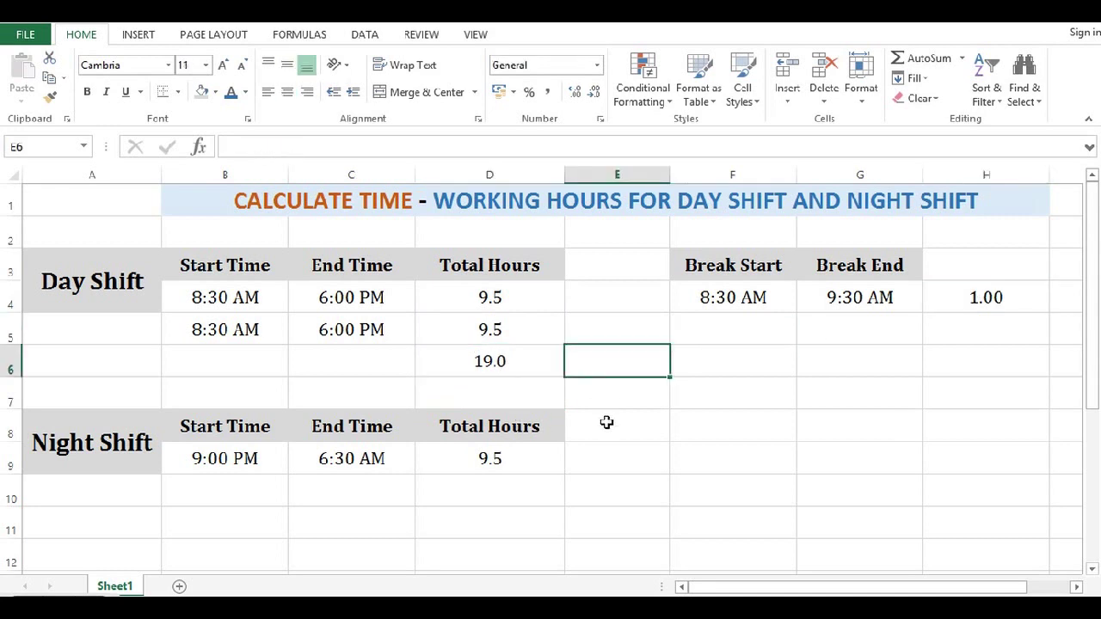
Enter =D6-H4 in E6 to show 18.00 net day hours, then select D6:E6.
key("F2")
type("=")
left_click(481, 361)
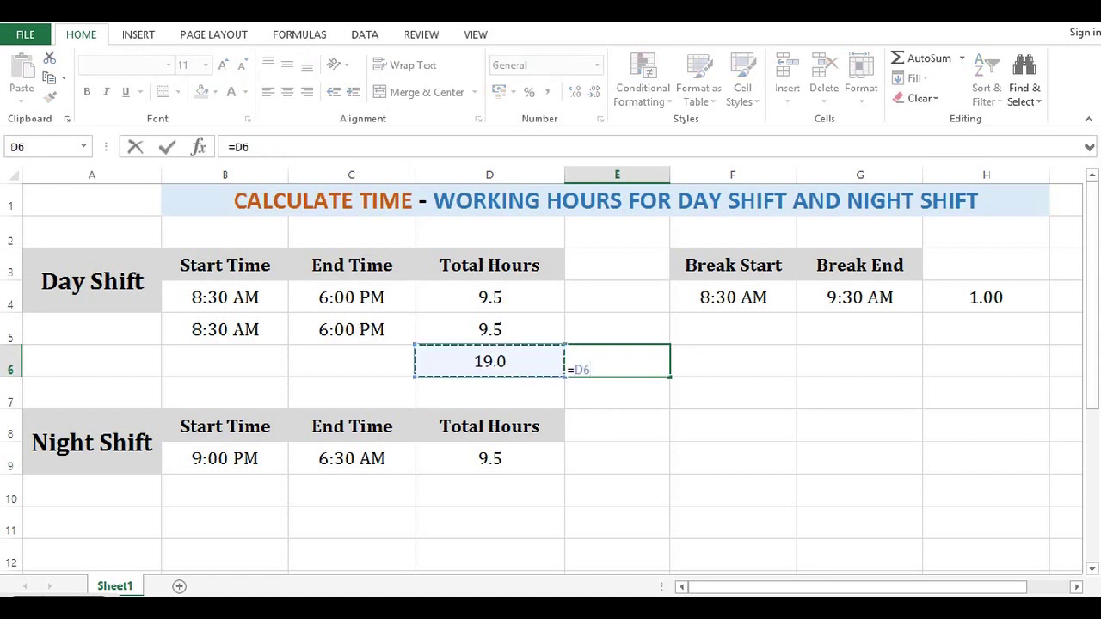
type("-")
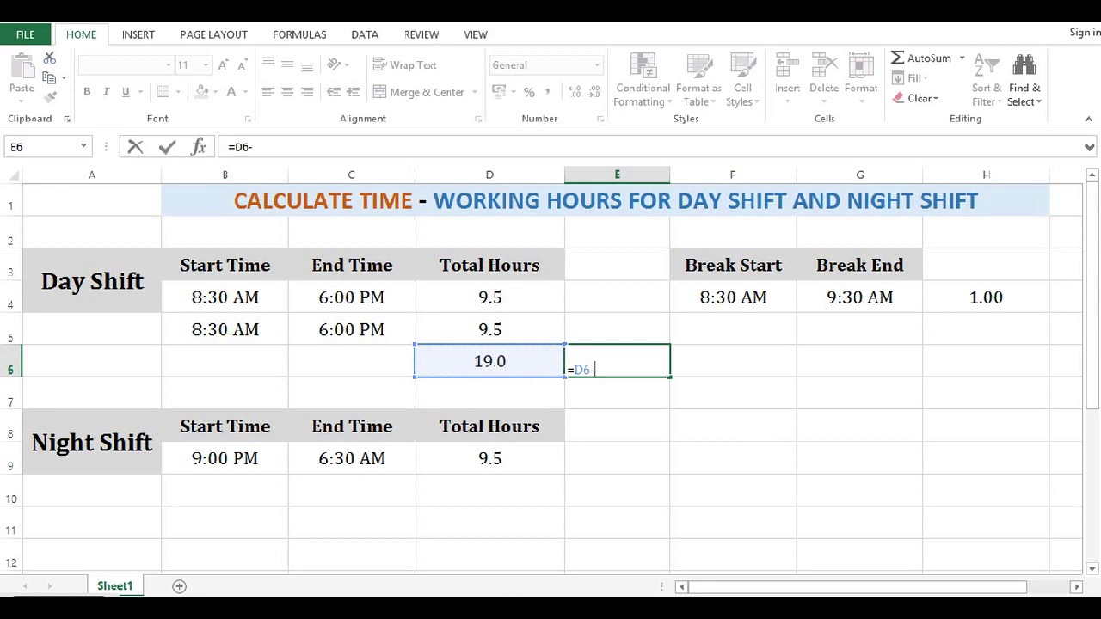
left_click(966, 297)
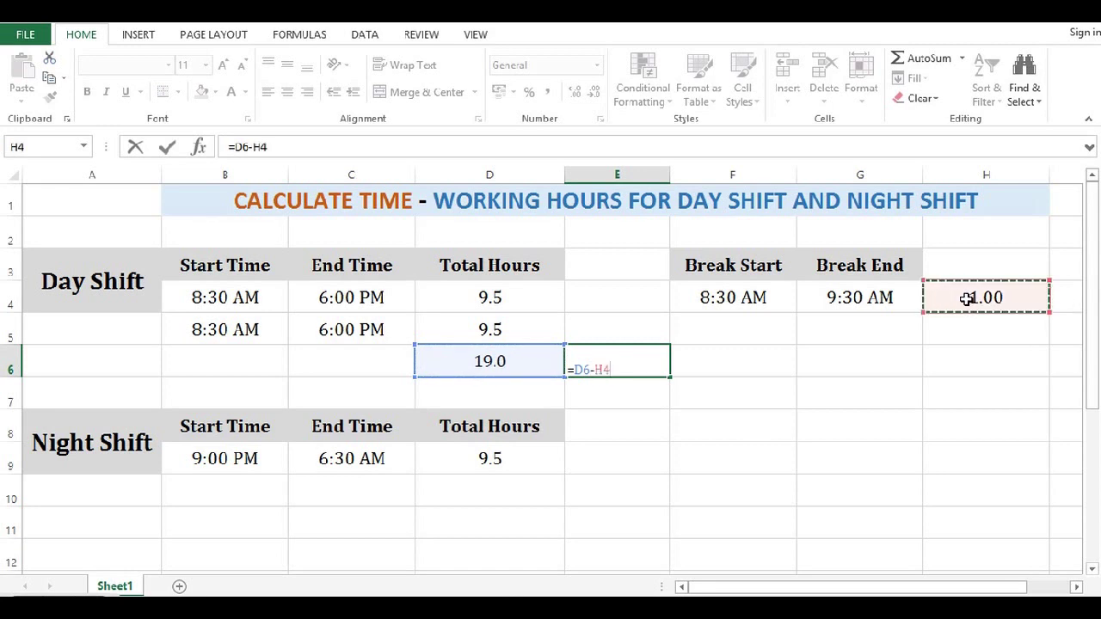
key("Return")
left_click(593, 361)
left_click_drag(486, 361, 593, 358)
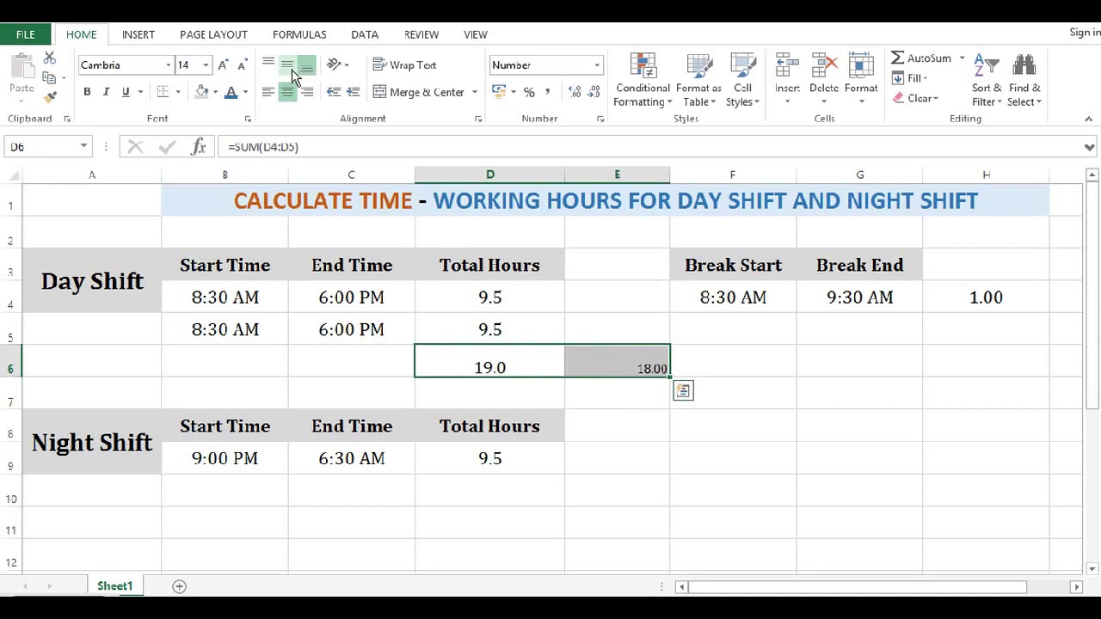